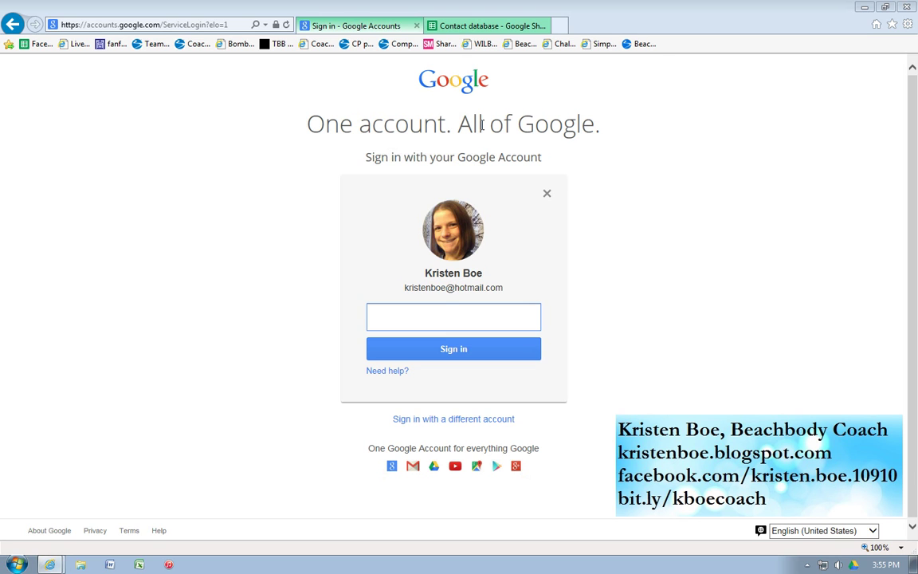
Go to drive.google.com in Internet Explorer and sign in with the account password
left_click(184, 27)
type("drive.")
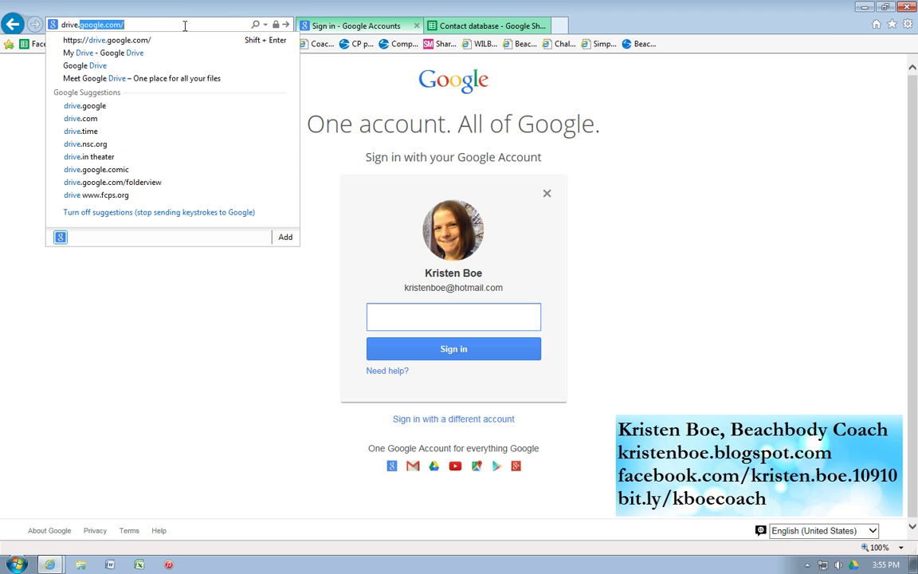
type("goo")
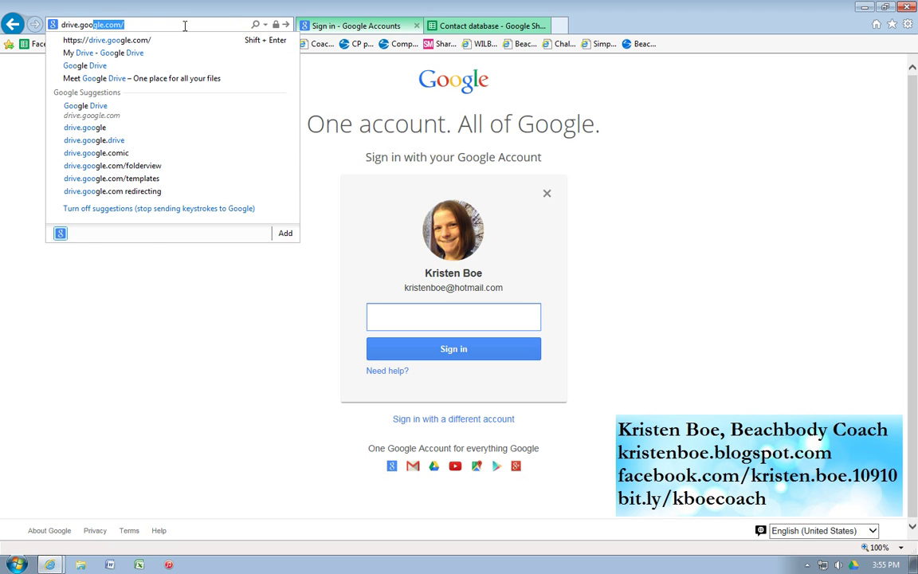
key("Return")
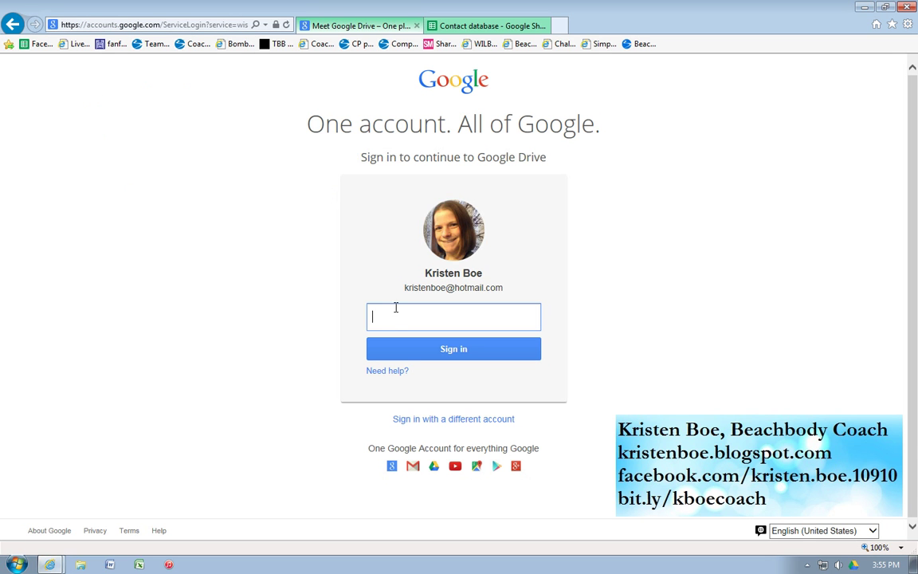
type("•••••••••••••")
key("Return")
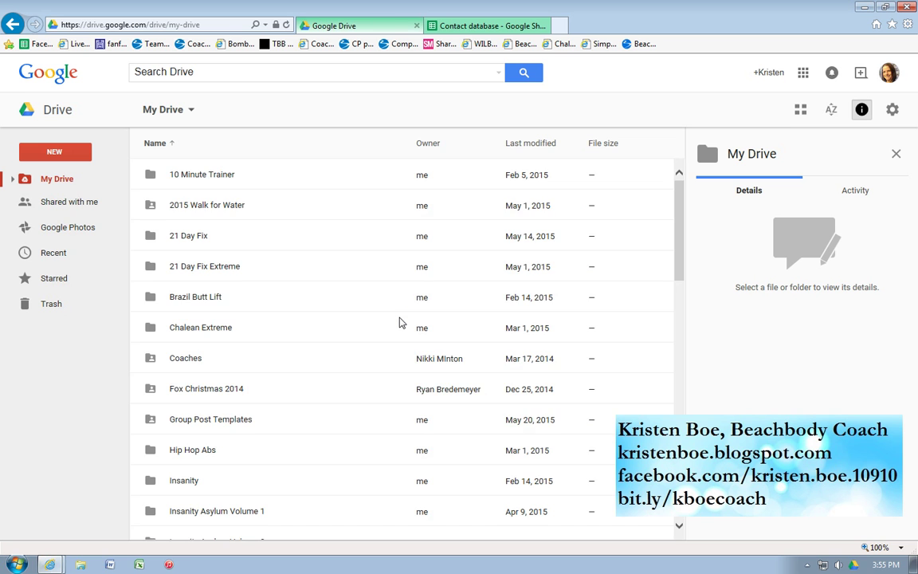
scroll(400, 323, "down", 9)
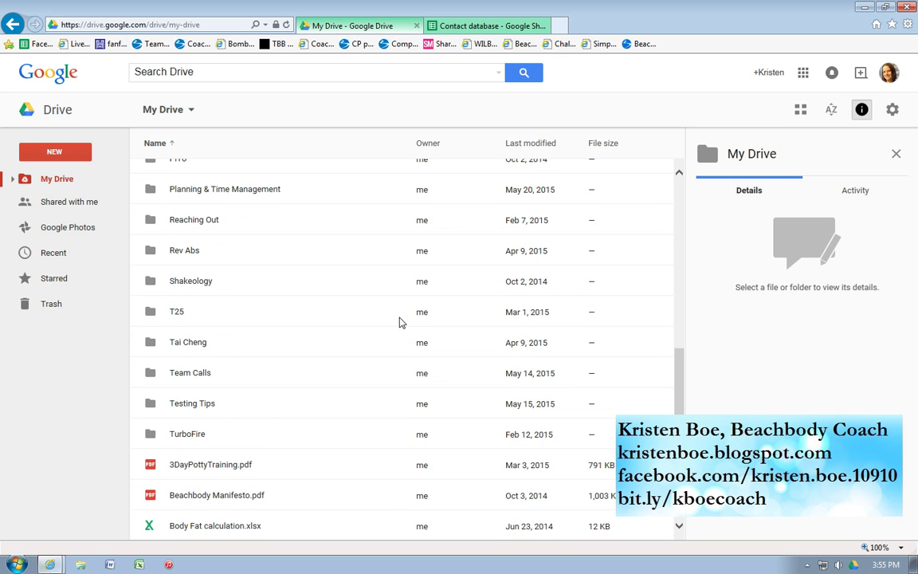
scroll(400, 323, "down", 3)
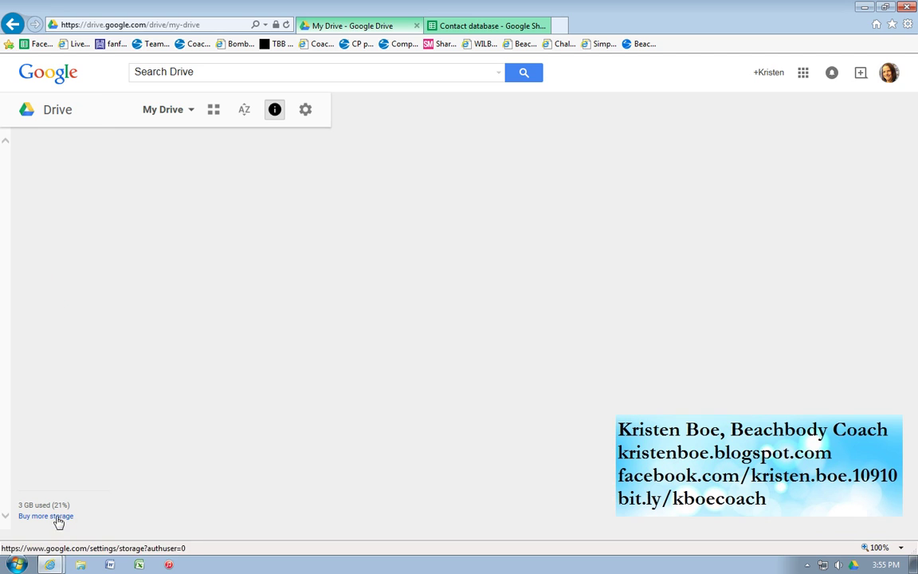
mouse_move(58, 506)
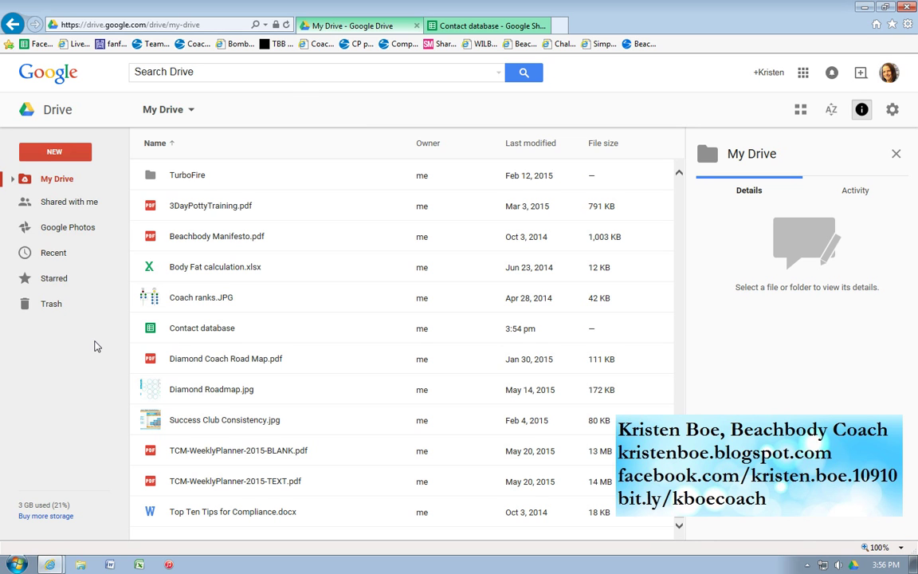
Open the red NEW menu in Google Drive to see options like folder or Google Sheets
left_click(50, 153)
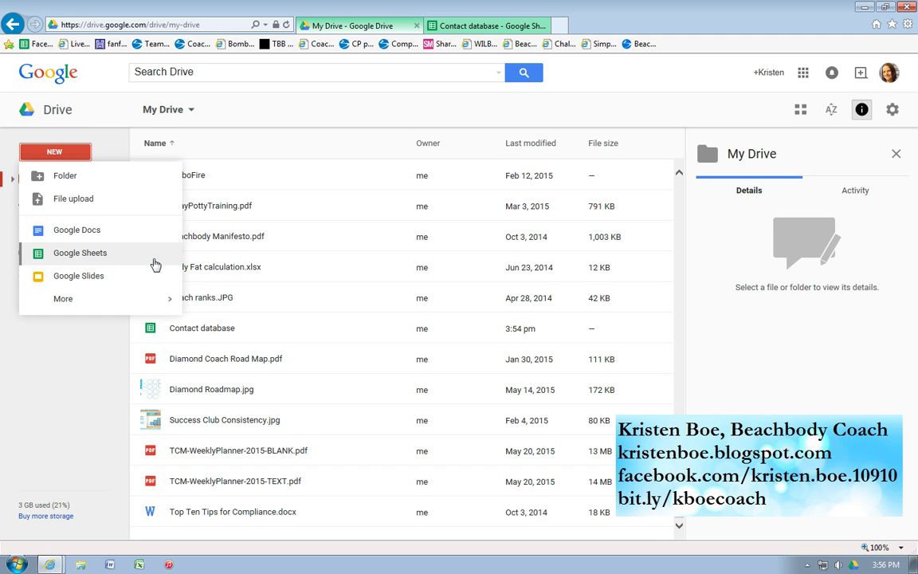
Switch to the Contact database spreadsheet and auto-fit columns A–L to their header titles
left_click(486, 26)
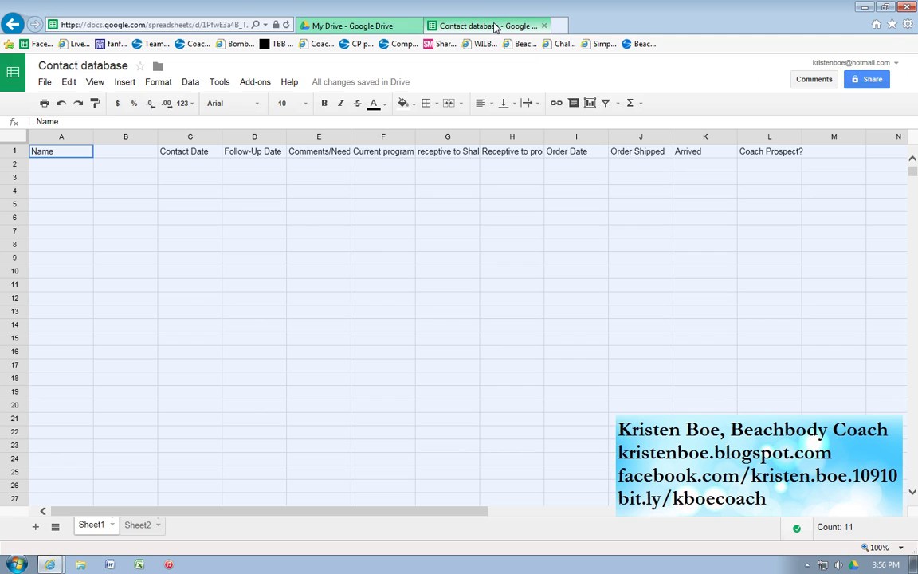
double_click(92, 139)
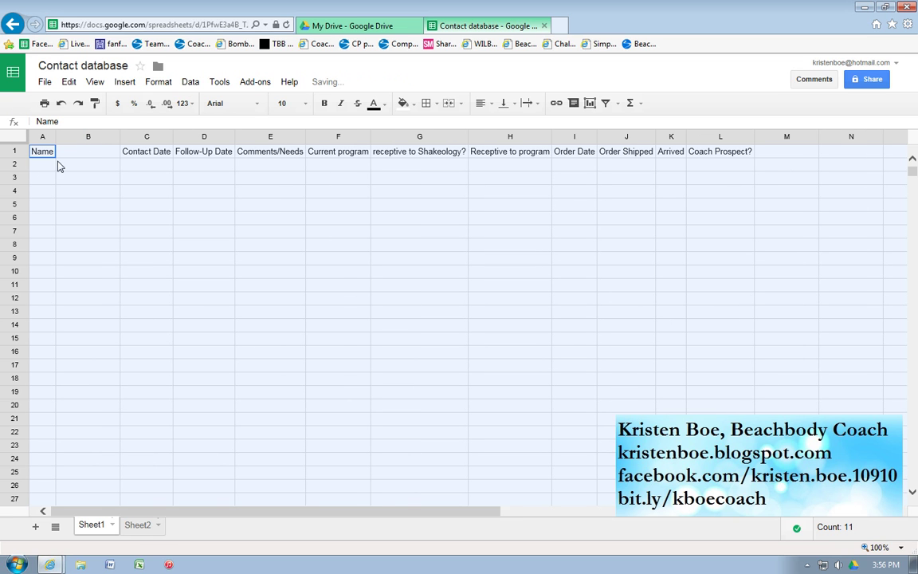
Freeze row 1 of the Contact database using View > Freeze > 1 row
left_click(14, 151)
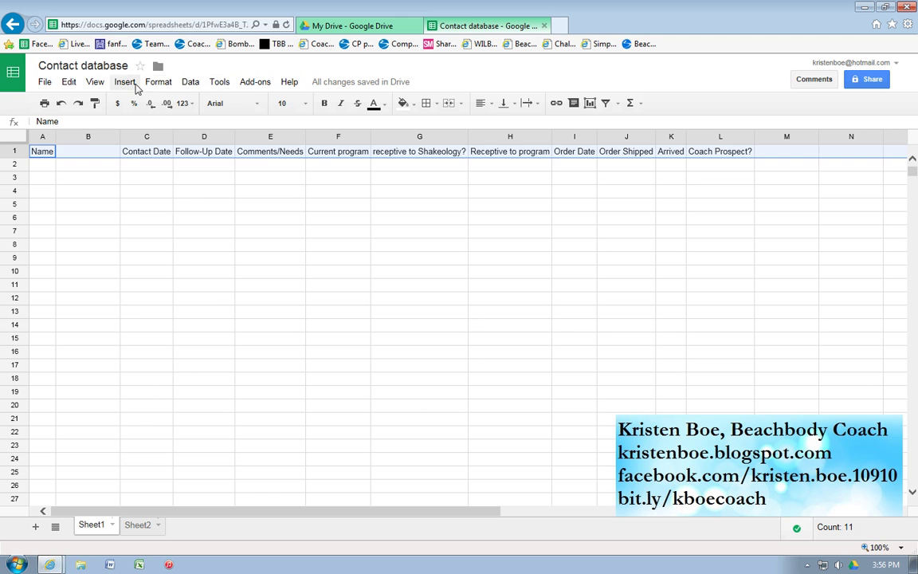
left_click(168, 86)
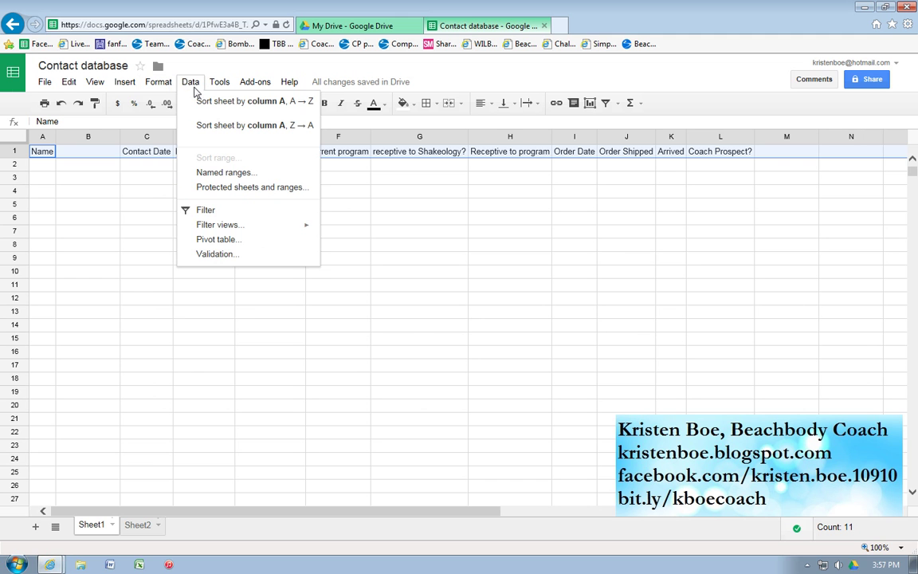
mouse_move(219, 90)
mouse_move(121, 83)
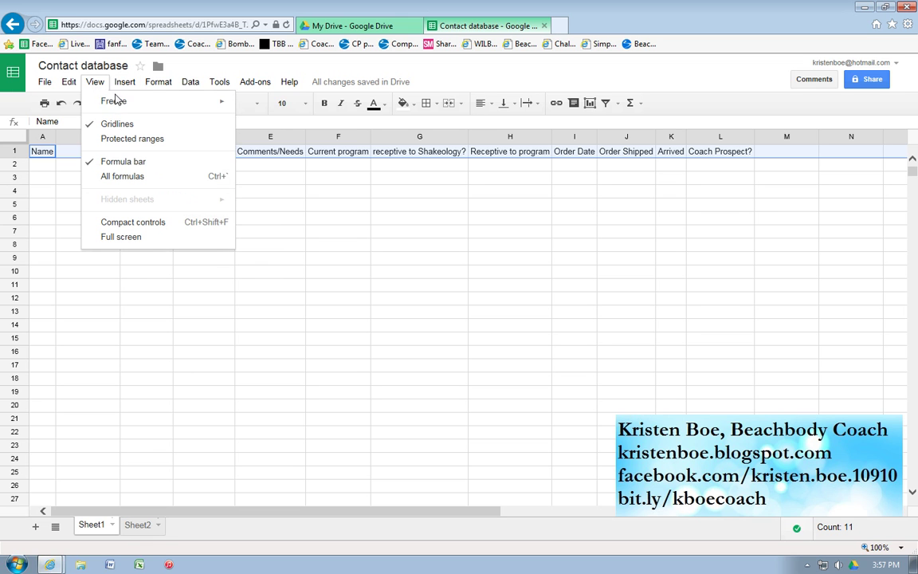
mouse_move(116, 101)
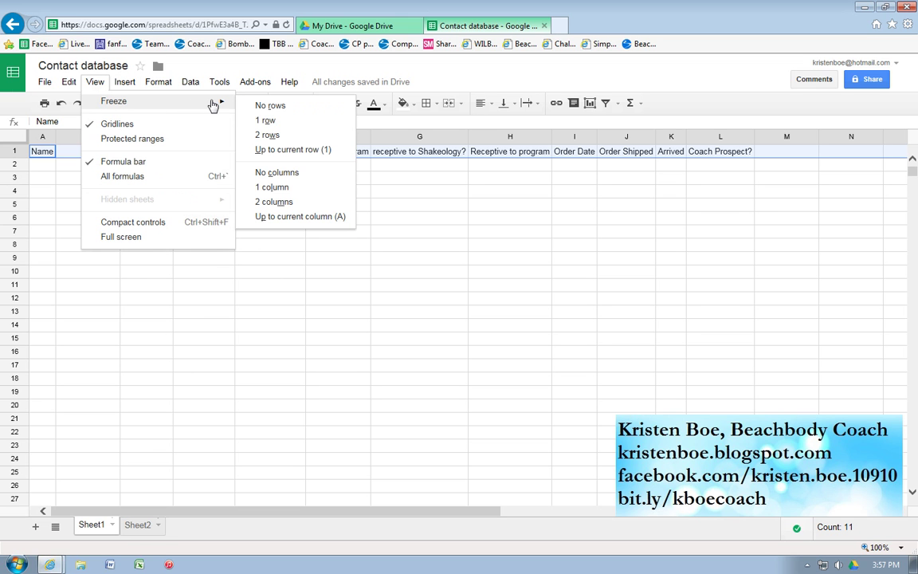
left_click(259, 122)
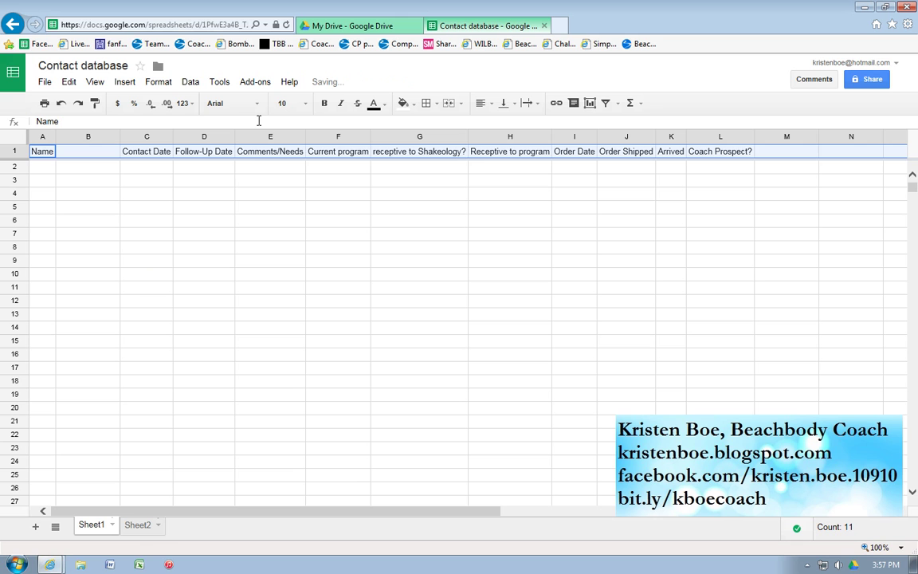
Scroll the sheet to confirm the headers stay visible, then select cell A2
left_click(54, 196)
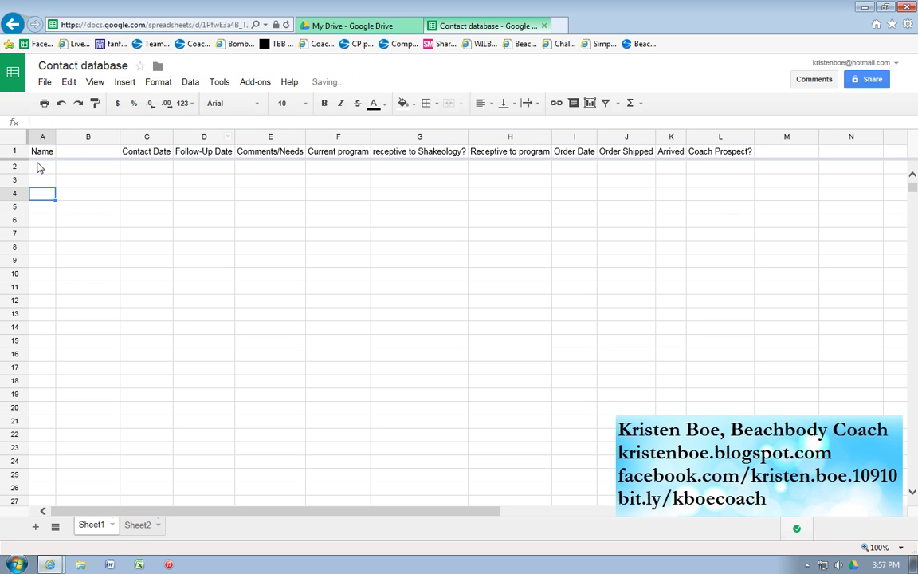
scroll(43, 188, "down", 10)
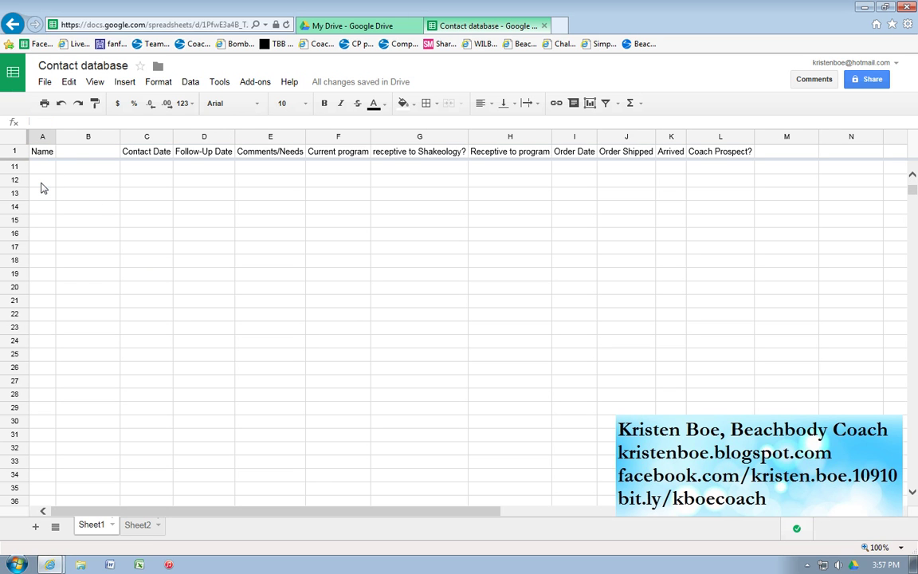
scroll(43, 188, "down", 15)
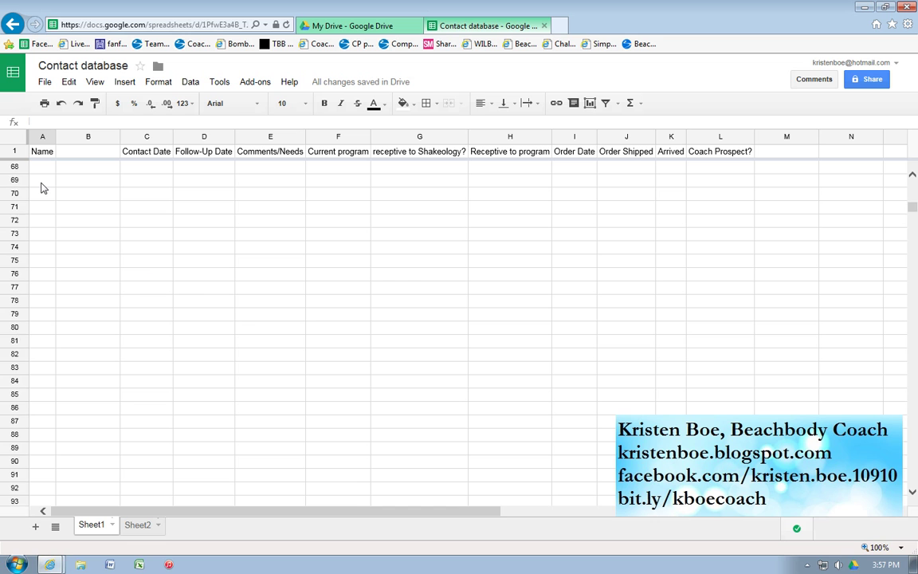
scroll(43, 188, "down", 9)
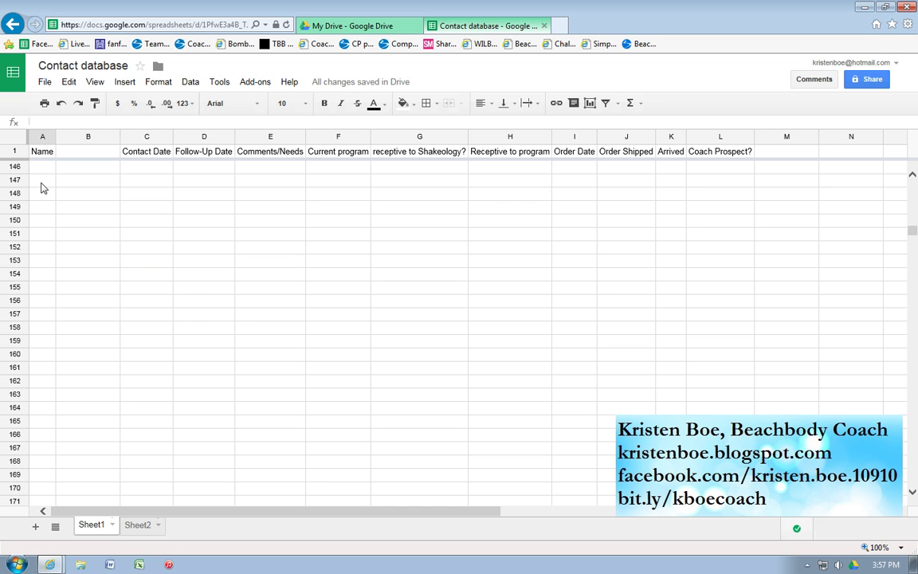
scroll(43, 188, "up", 5)
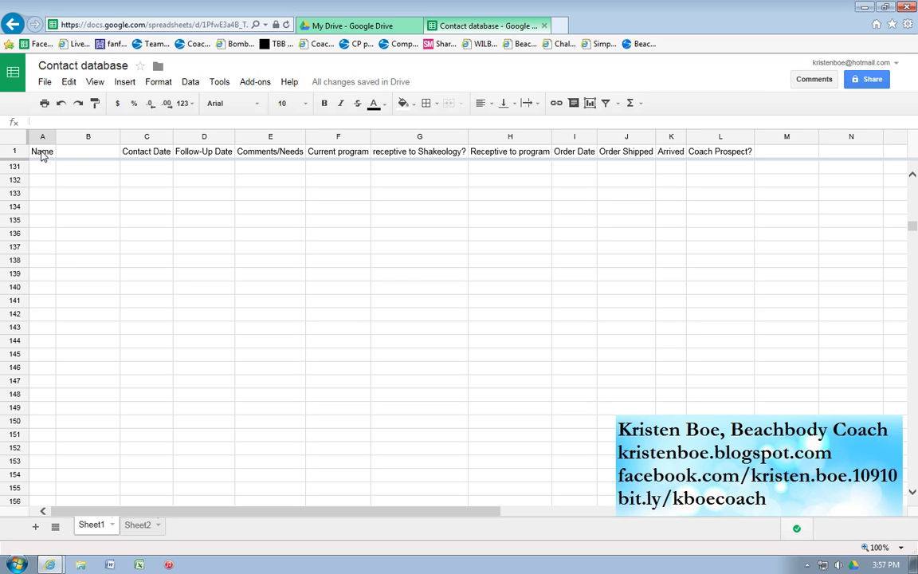
scroll(58, 426, "up", 8)
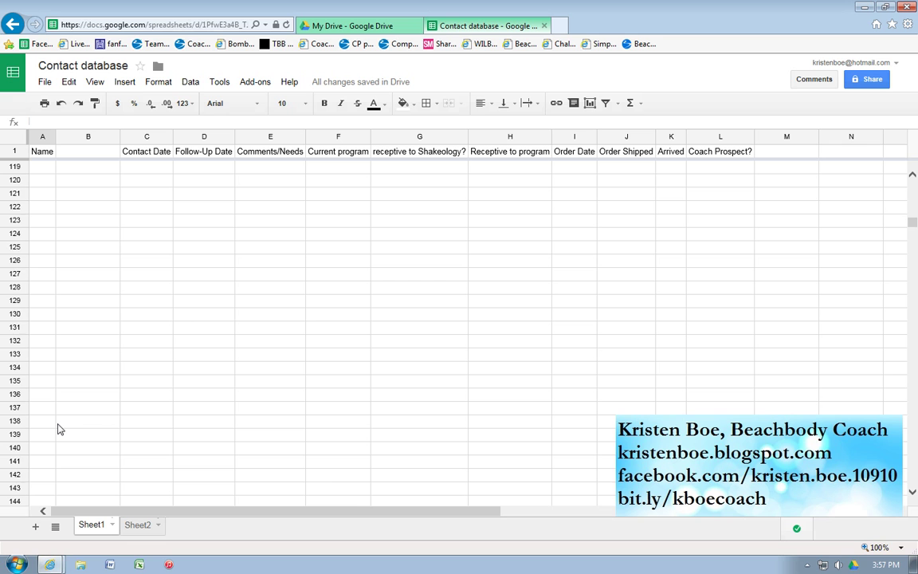
scroll(58, 429, "up", 20)
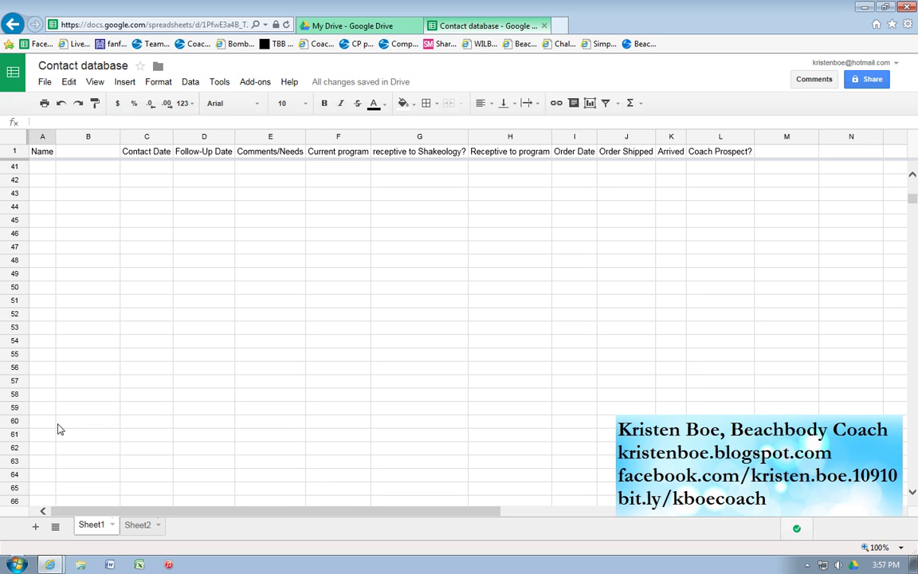
scroll(57, 428, "up", 6)
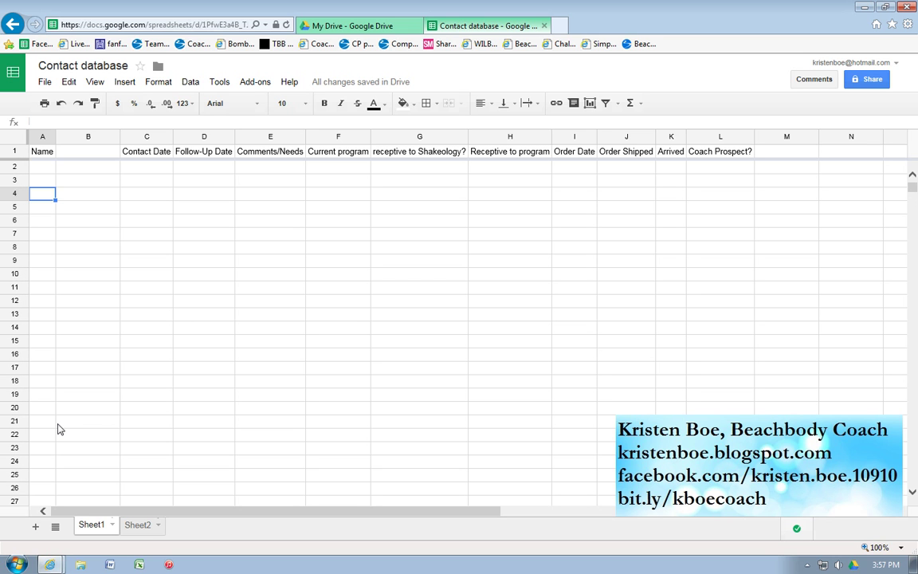
left_click(46, 171)
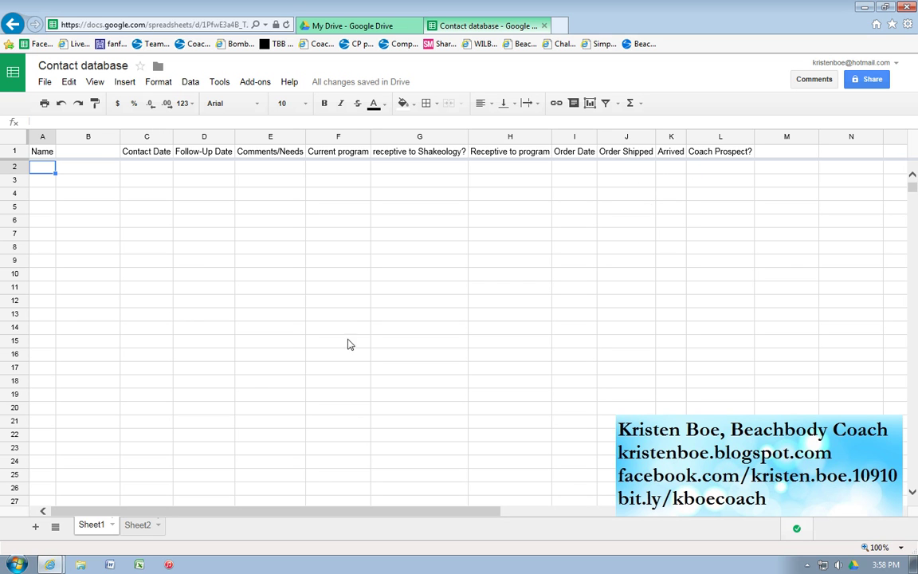
Rename Sheet1 to 'Facebook notes'
right_click(92, 527)
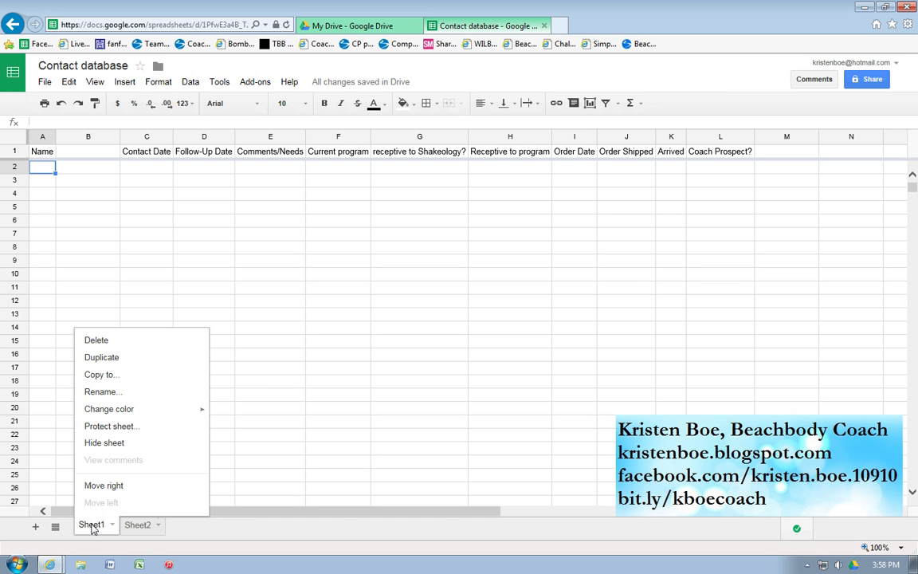
left_click(106, 392)
type("Facebook")
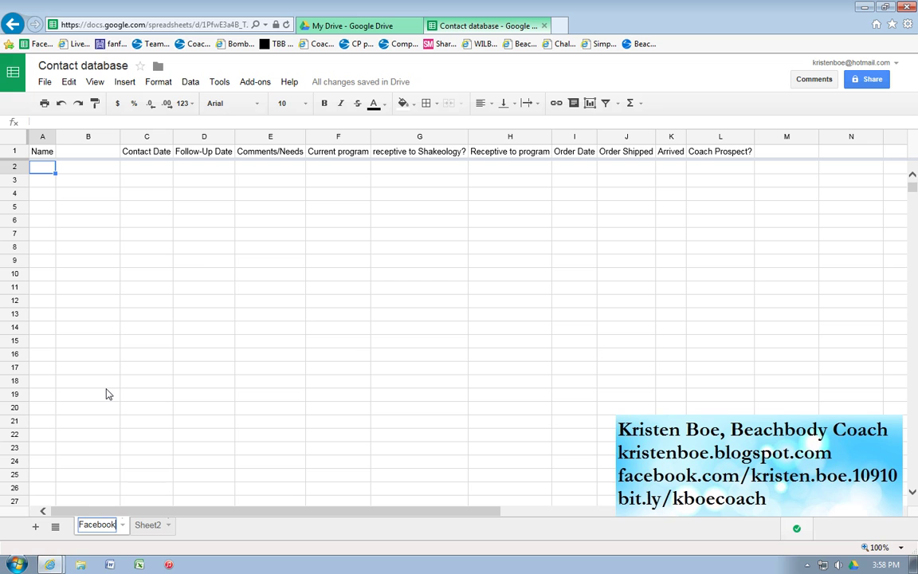
type(" notes")
key("Return")
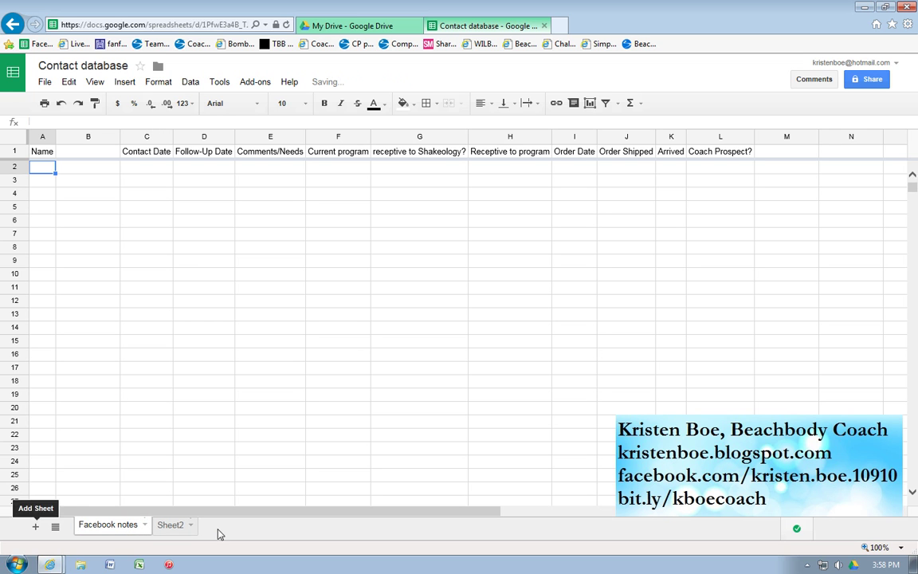
Duplicate the Facebook notes sheet and name the copy 'No response'
right_click(112, 528)
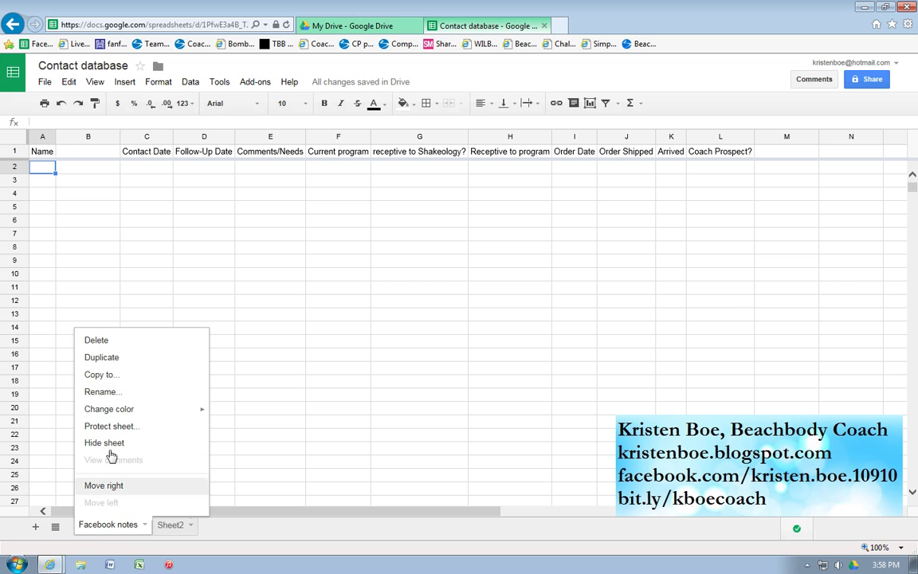
left_click(109, 365)
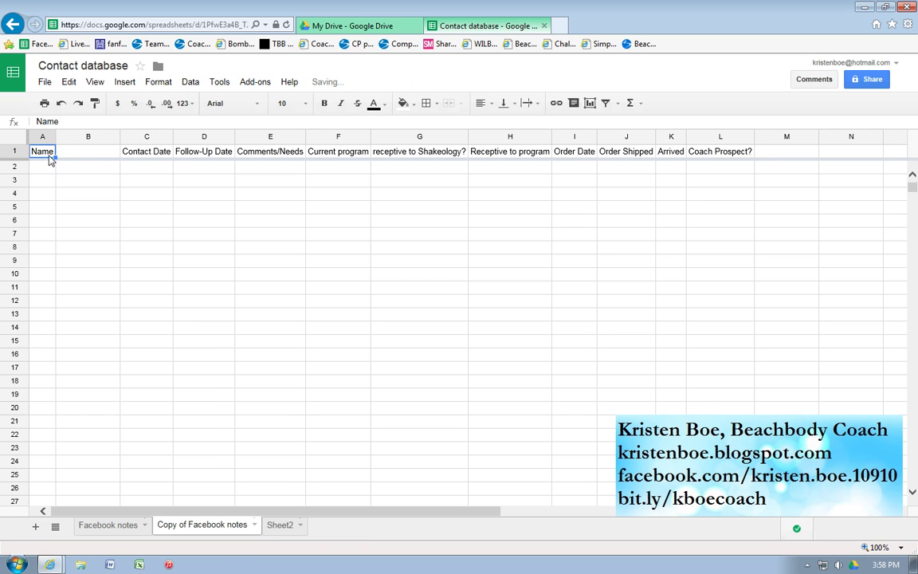
right_click(208, 527)
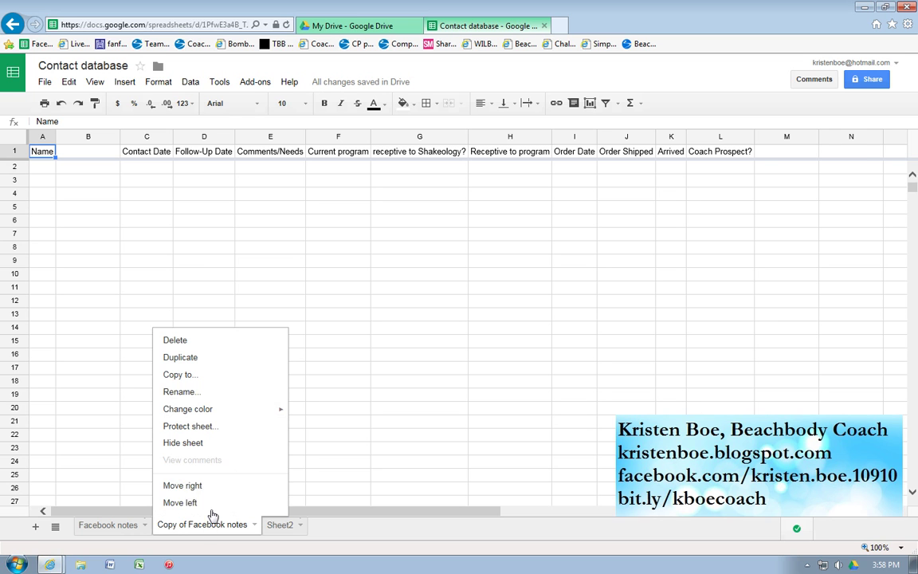
left_click(210, 393)
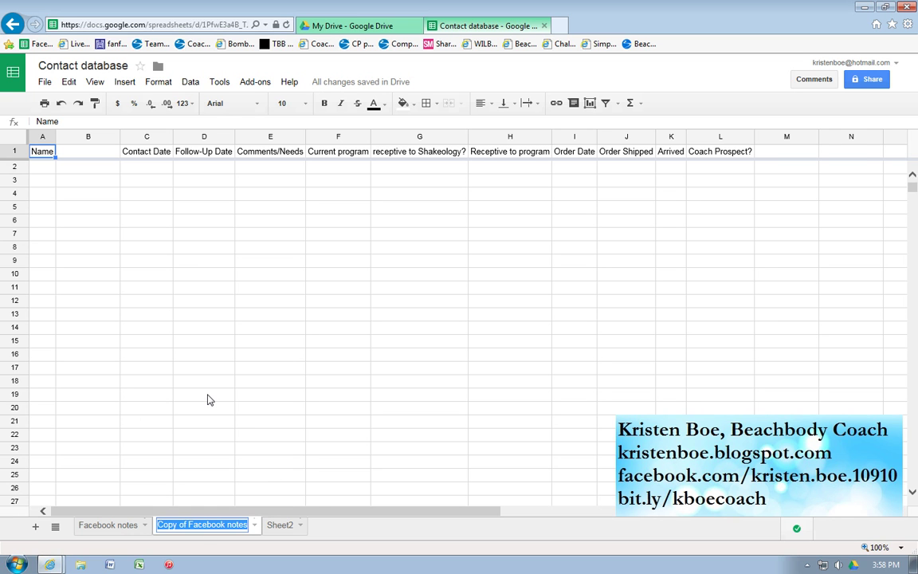
type("No resp")
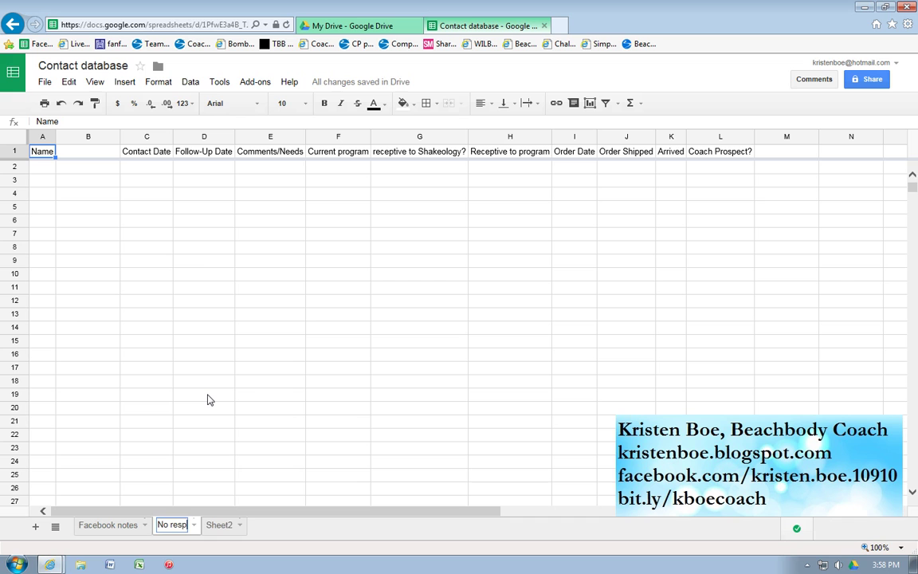
type("onse")
key("Return")
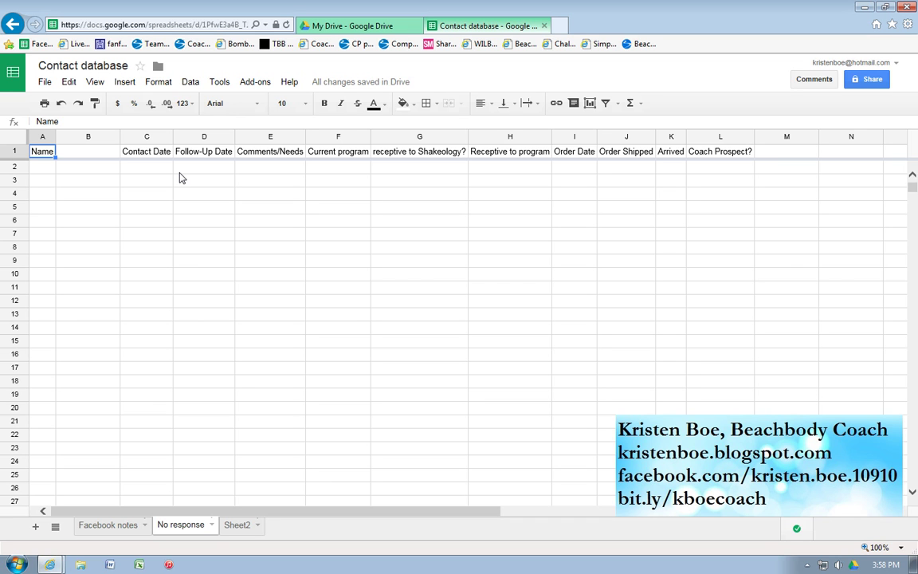
Duplicate the No response sheet and rename the copy 'No list'
right_click(190, 531)
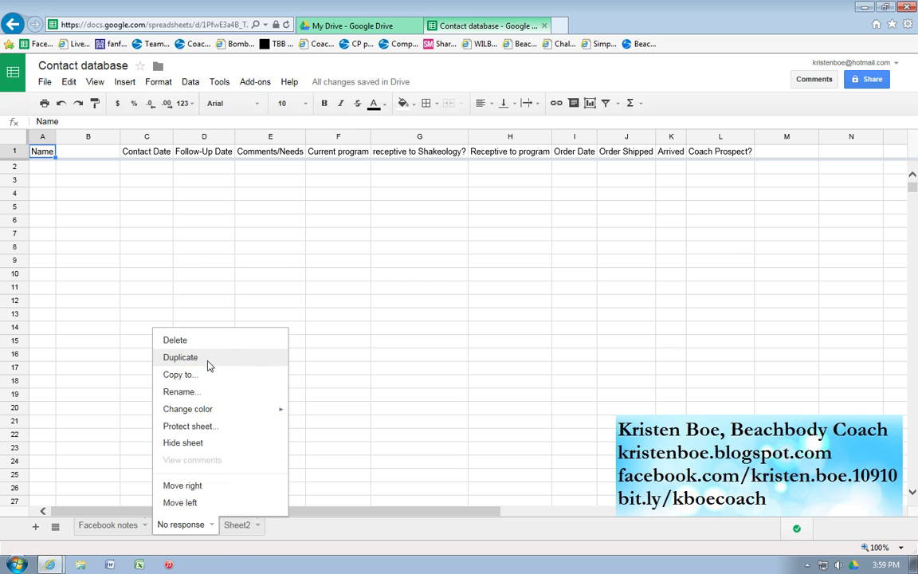
right_click(265, 527)
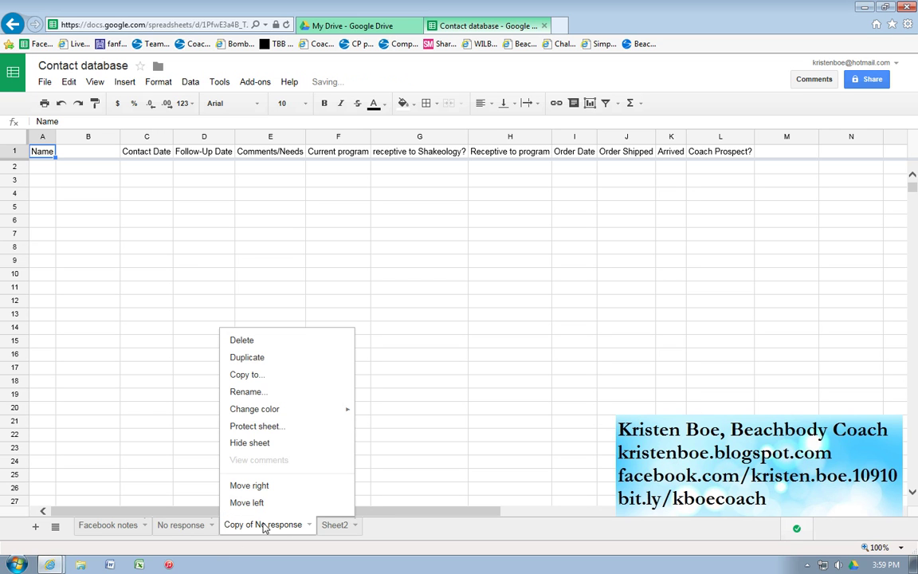
left_click(261, 392)
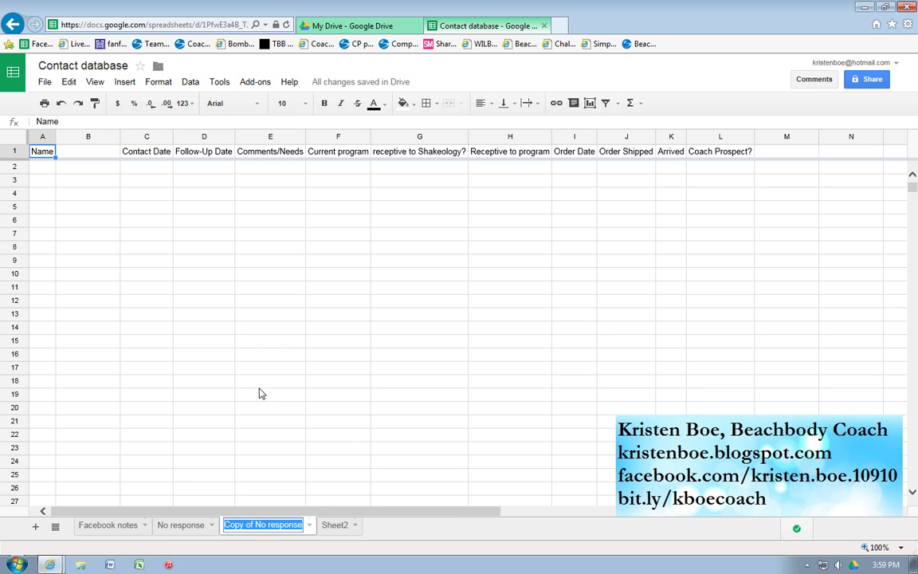
type("No list")
key("Return")
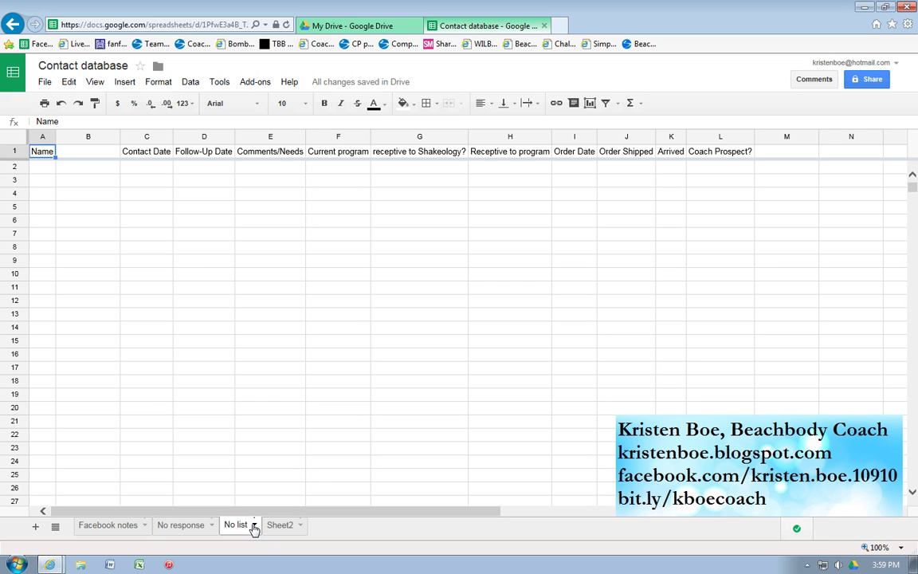
Duplicate the No list sheet to create Copy of No list
right_click(243, 530)
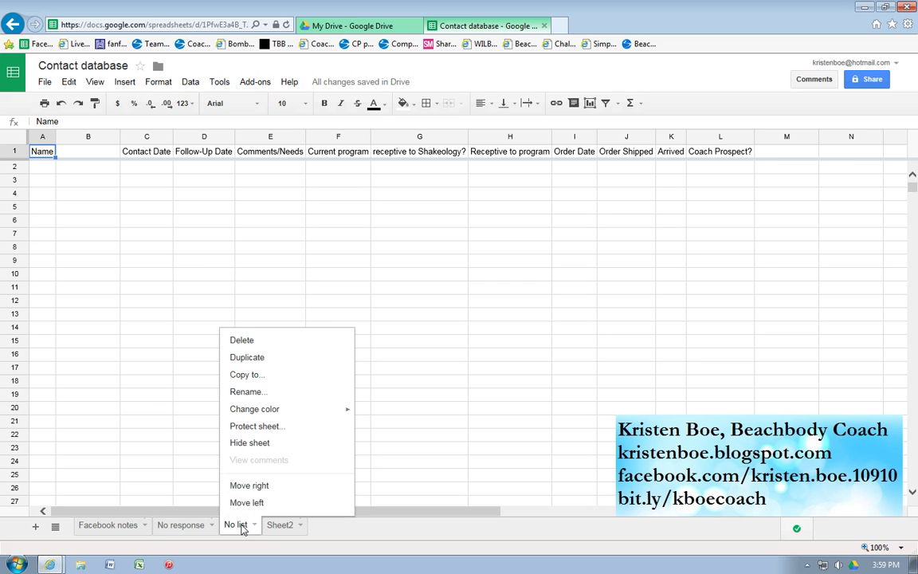
left_click(253, 357)
right_click(306, 527)
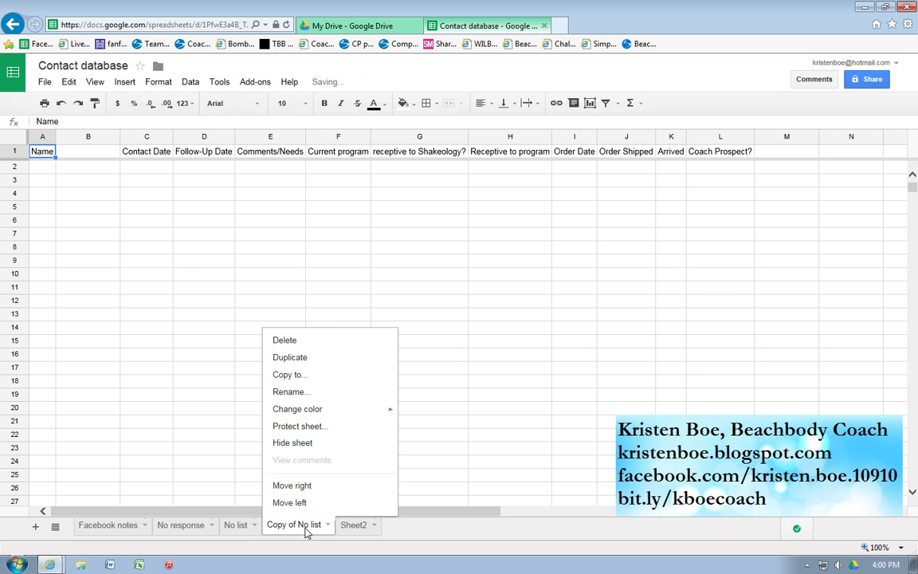
Rename the Copy of No list sheet to 'Customers'
left_click(303, 391)
type("Cus")
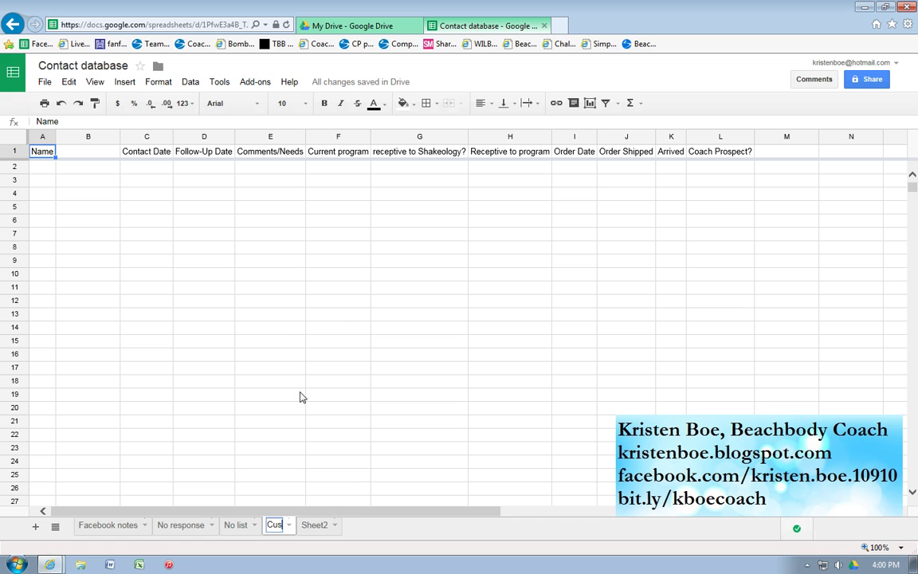
type("tomers")
key("Return")
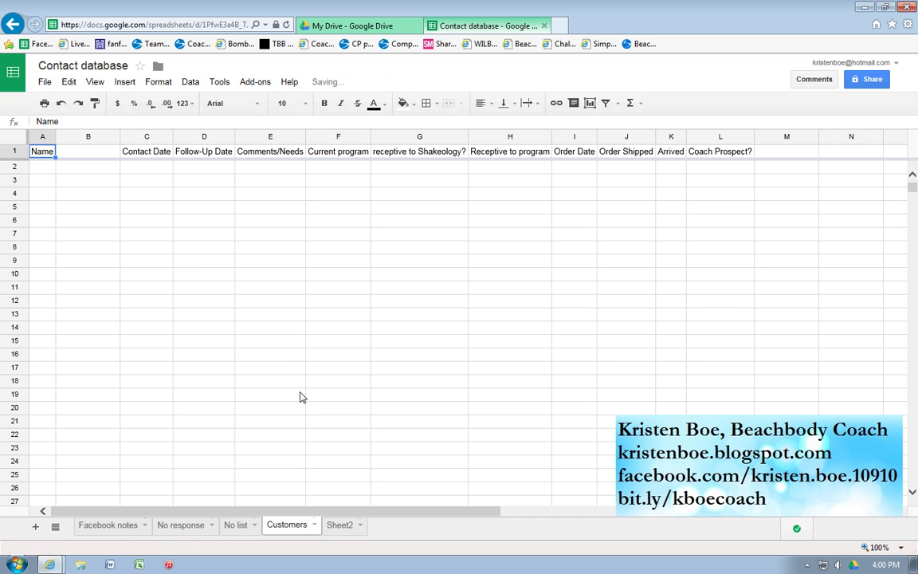
left_click(125, 532)
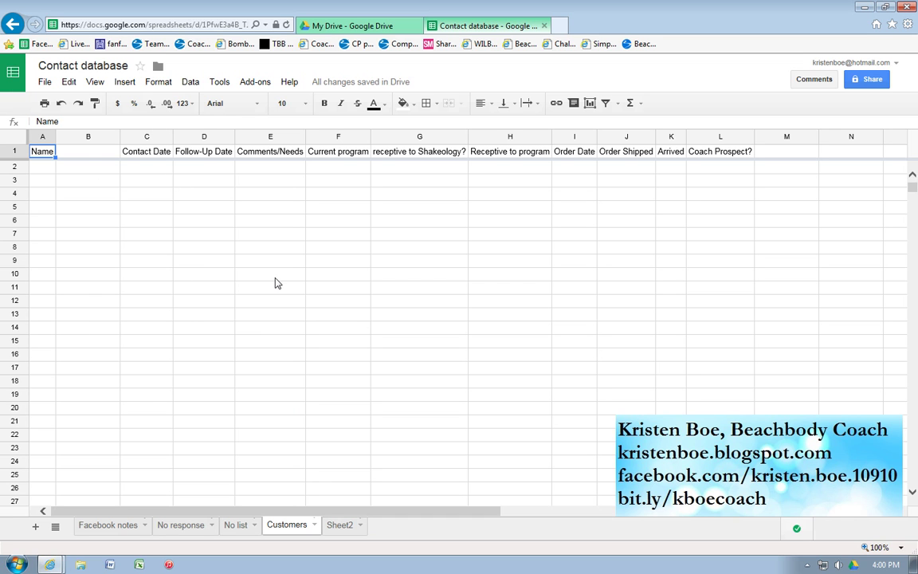
On Sheet2, auto-fit all columns to their headers and freeze row 1 via View > Freeze
left_click(348, 525)
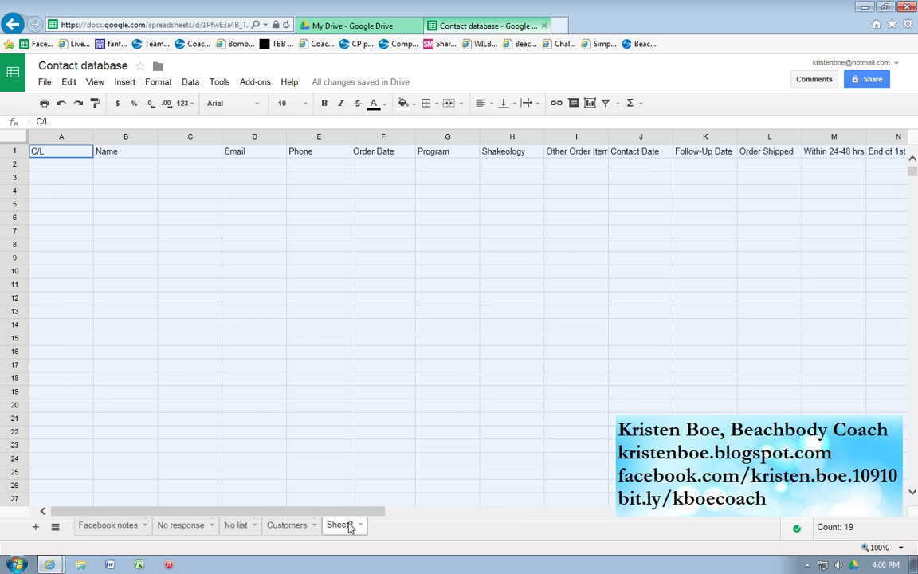
double_click(92, 140)
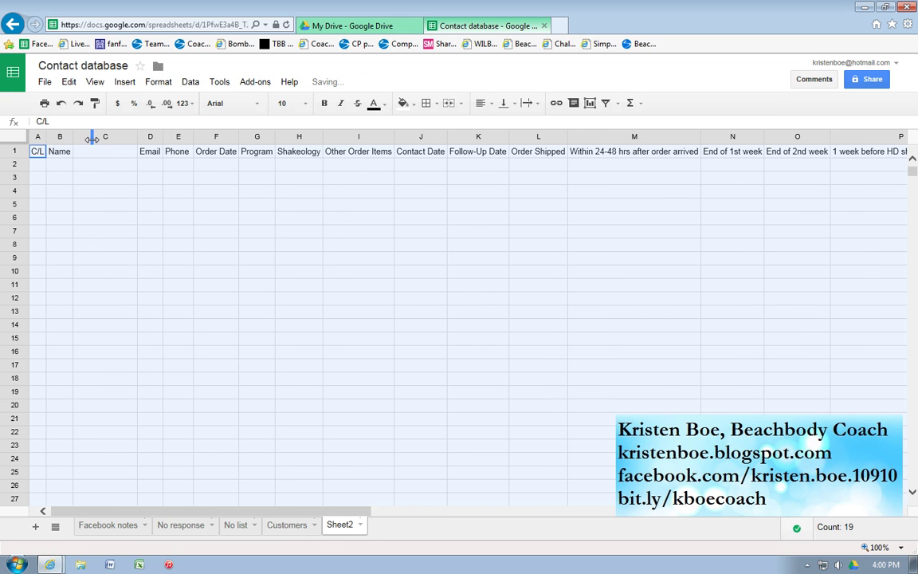
left_click(16, 150)
left_click(95, 83)
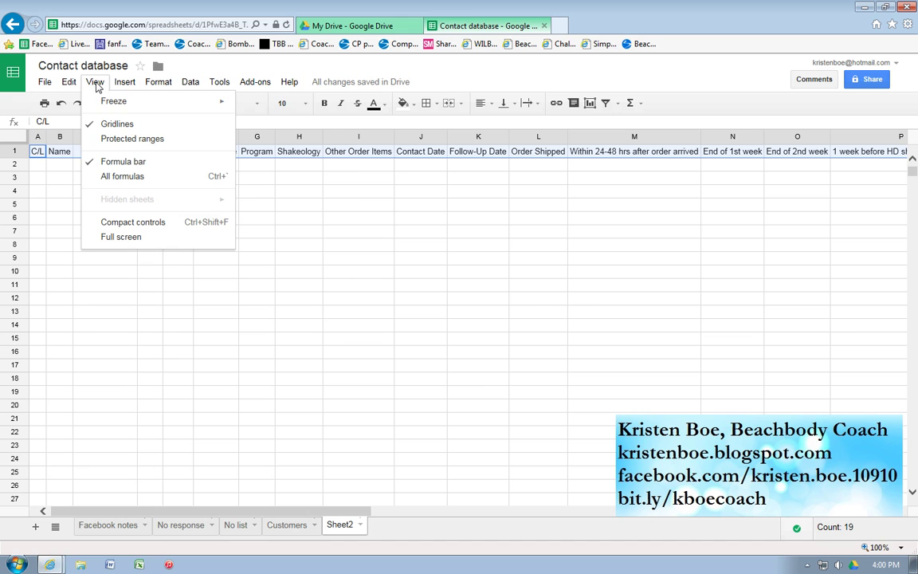
mouse_move(132, 102)
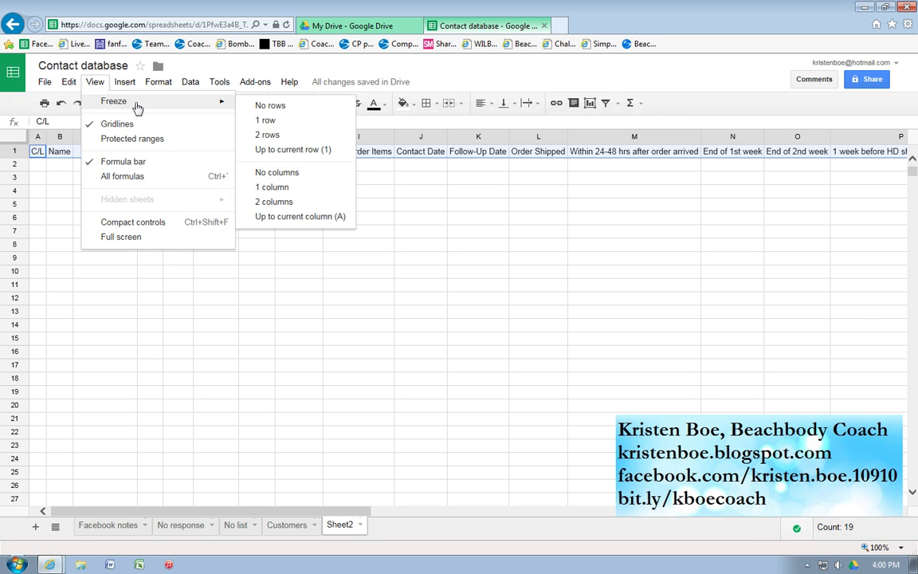
left_click(262, 121)
scroll(66, 263, "down", 7)
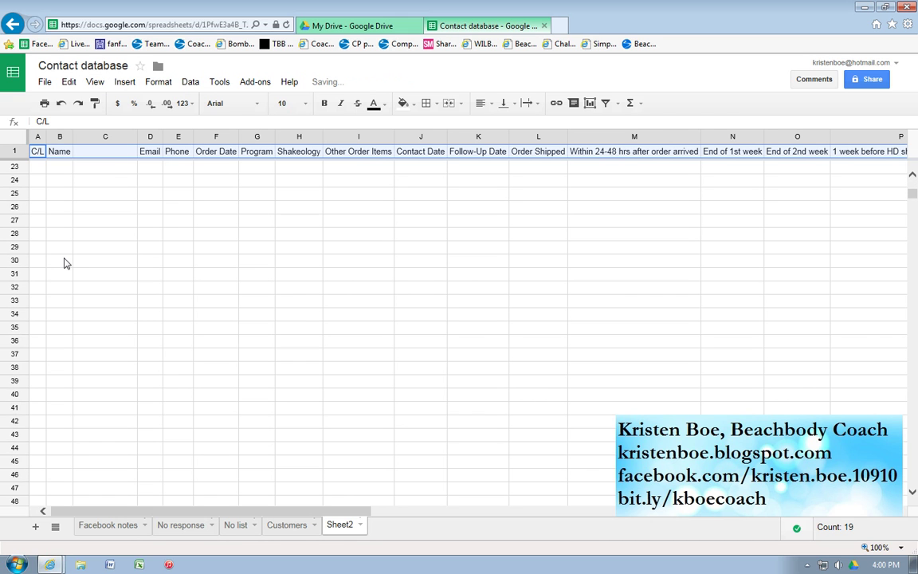
scroll(65, 263, "up", 7)
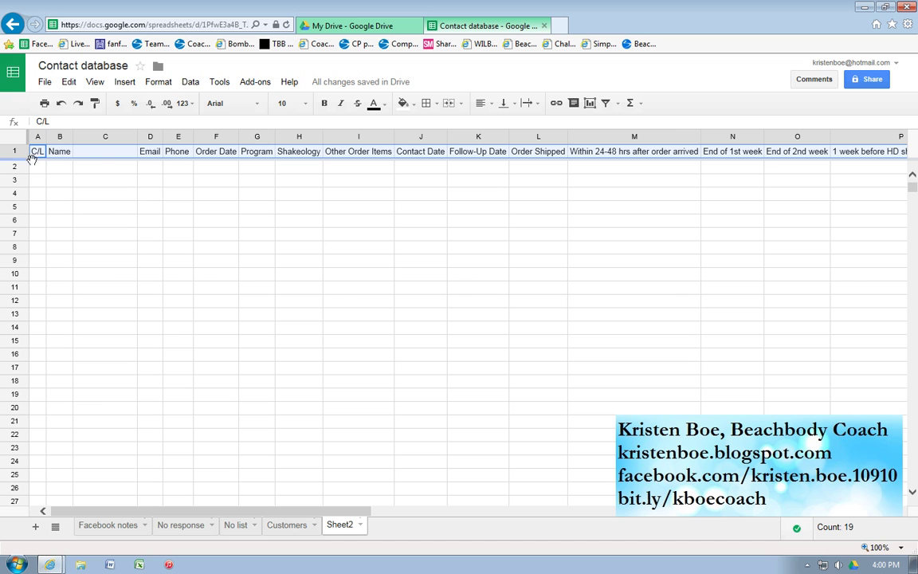
Enter the order date 5/21 in cell F2 of Sheet2's sample row
left_click(36, 171)
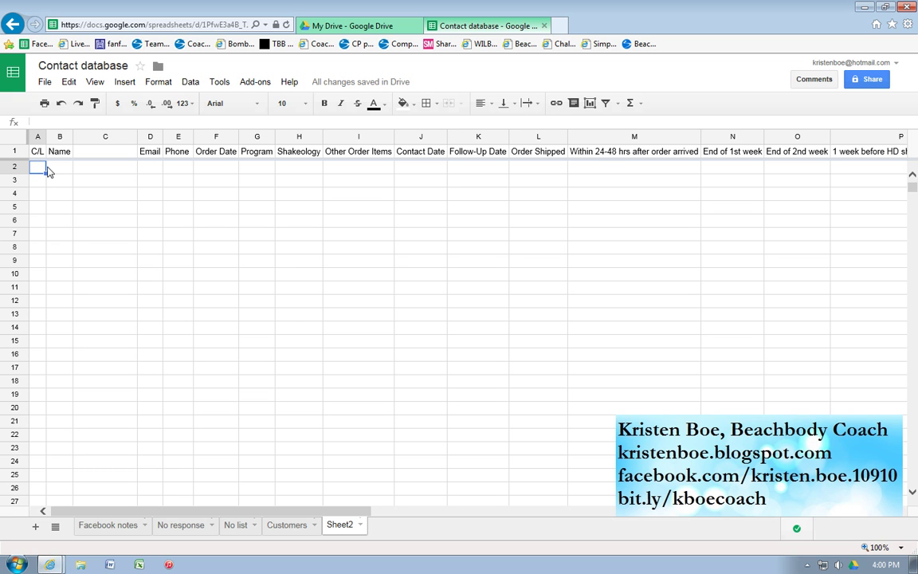
key("Tab")
key("Tab")
key("Tab")
key("Tab")
key("Tab")
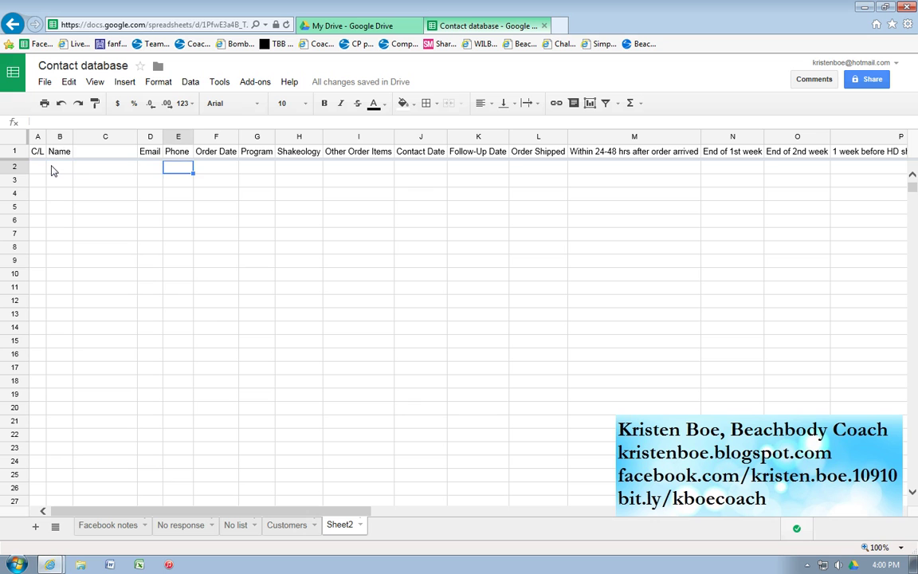
key("Tab")
key("Tab")
key("Tab")
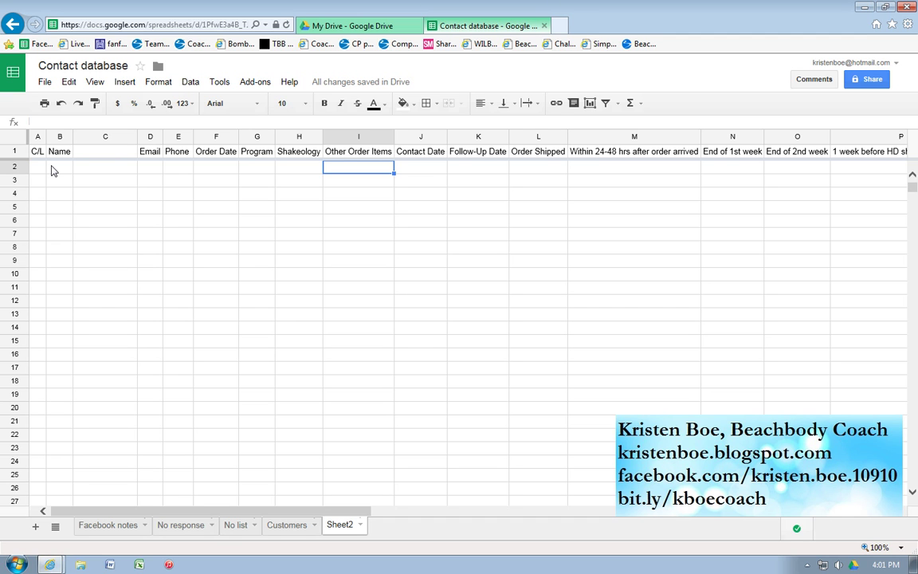
left_click(227, 172)
type("5/21")
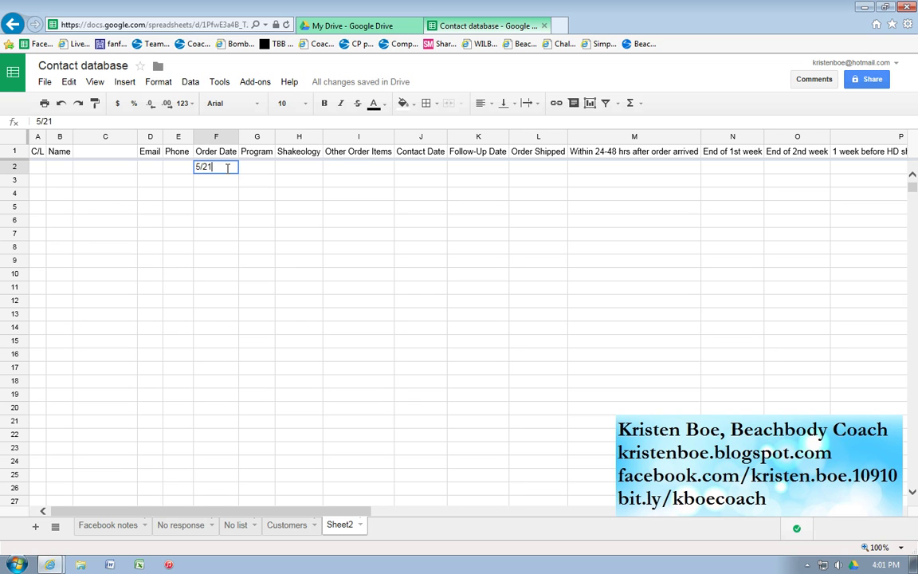
key("Tab")
Enter 'Email: 5/21 Text: 5/21 Call:' in J2 and auto-fit column J to it
left_click(396, 172)
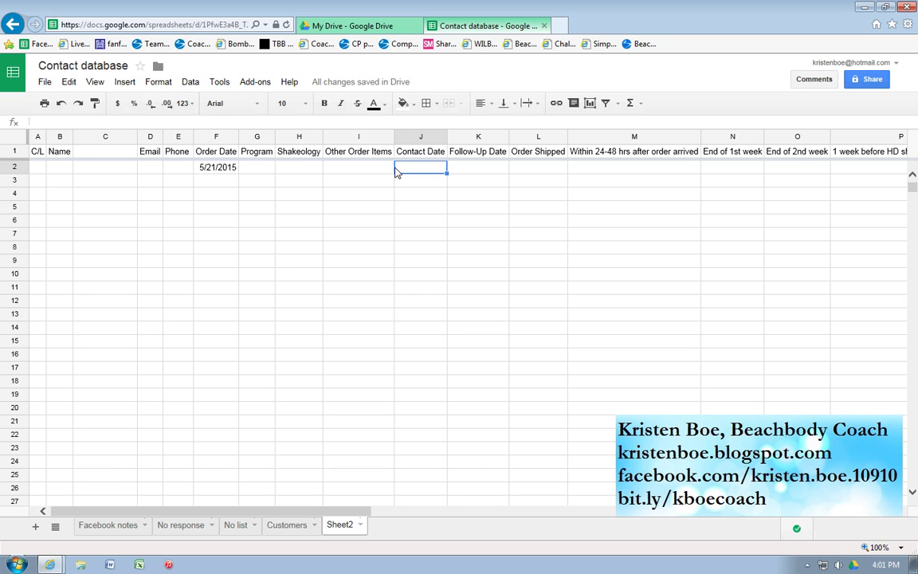
type("Email: 5/21 Text:")
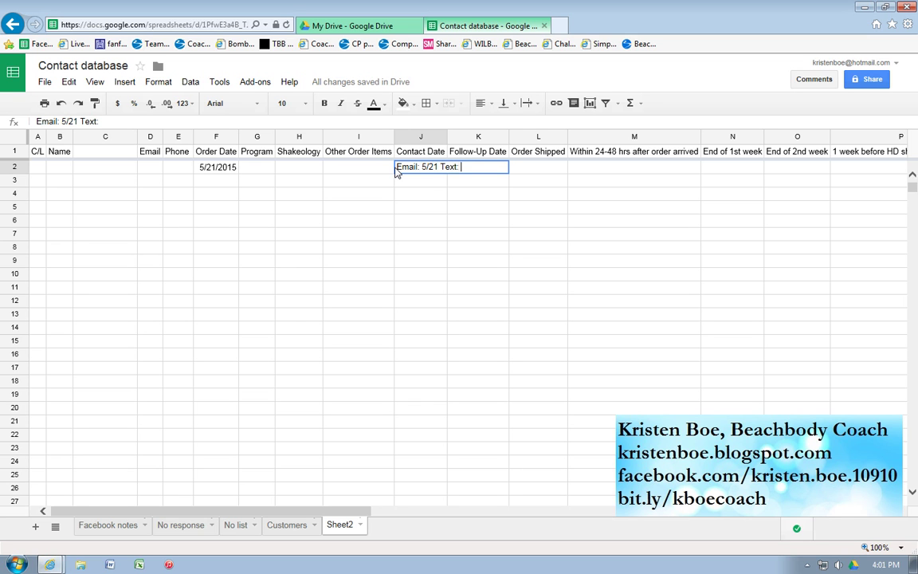
type(" 5/21 Call:")
key("Return")
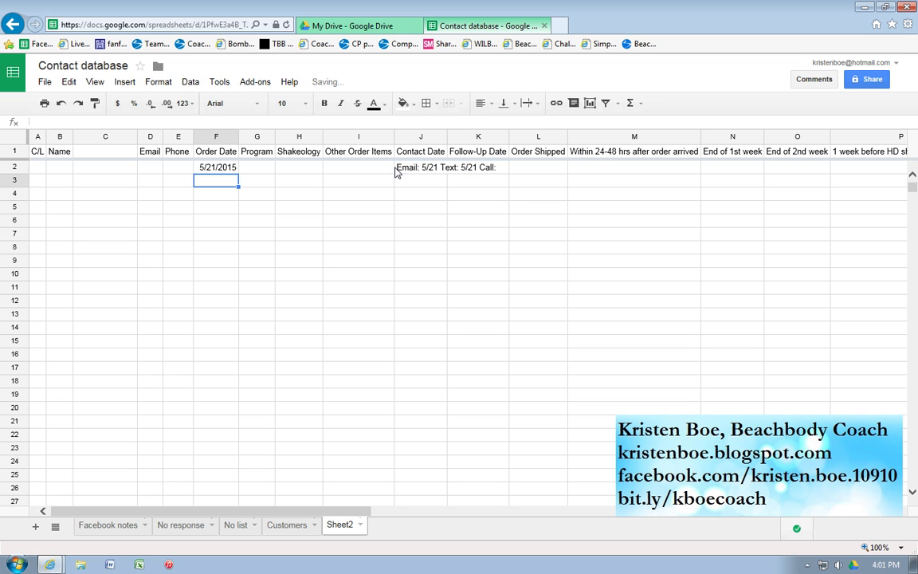
double_click(447, 138)
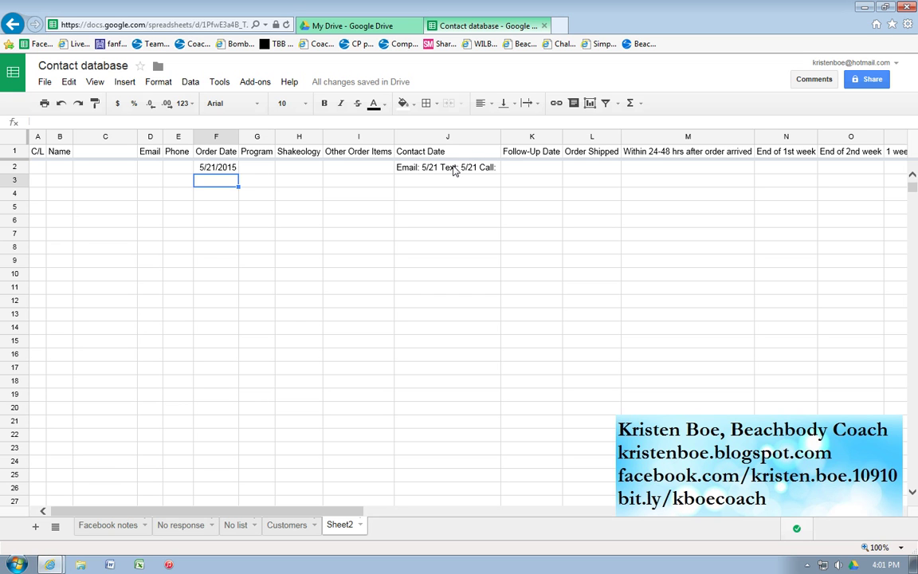
left_click(522, 174)
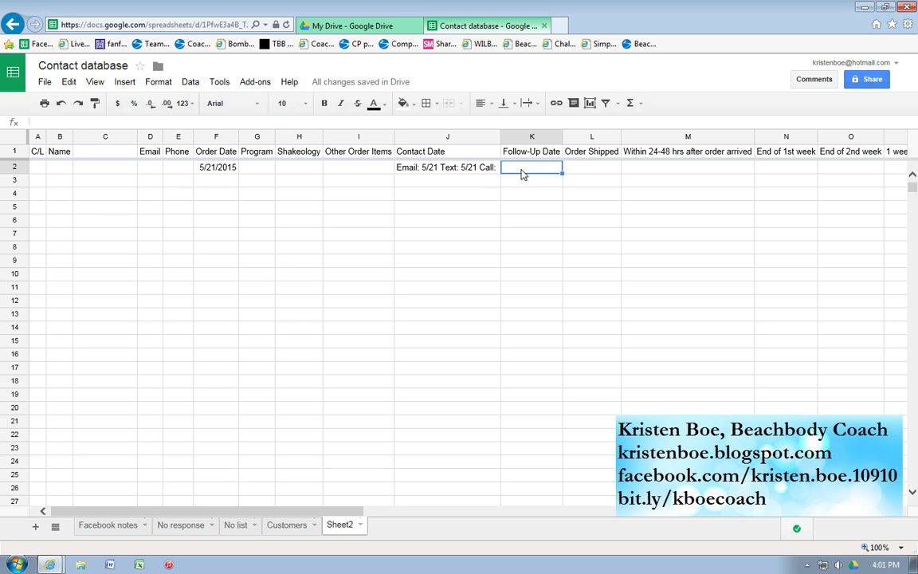
key("Tab")
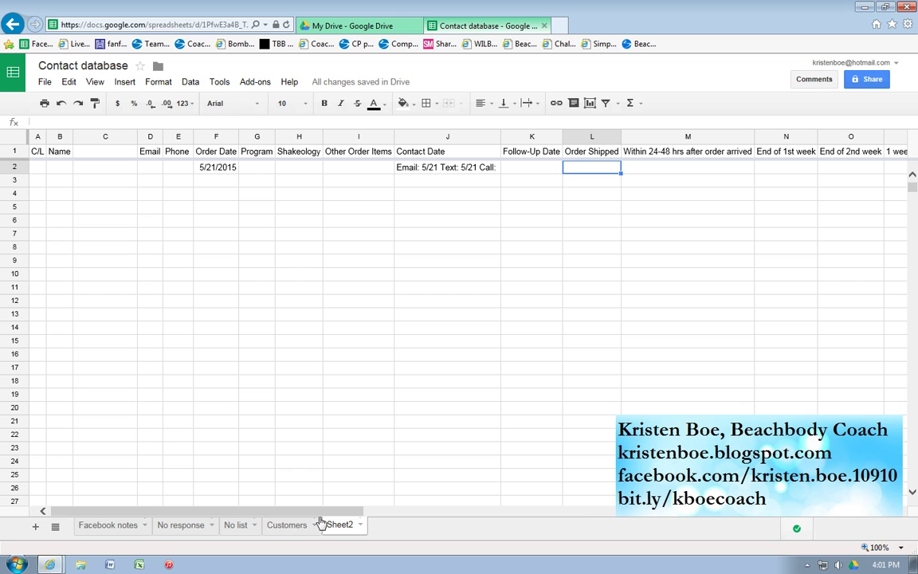
left_click_drag(318, 517, 626, 517)
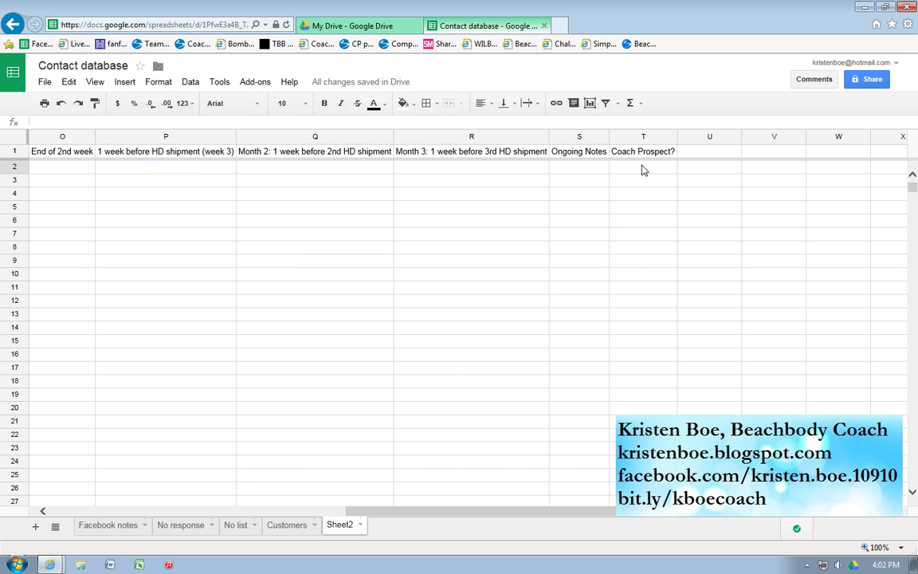
left_click_drag(450, 516, 123, 532)
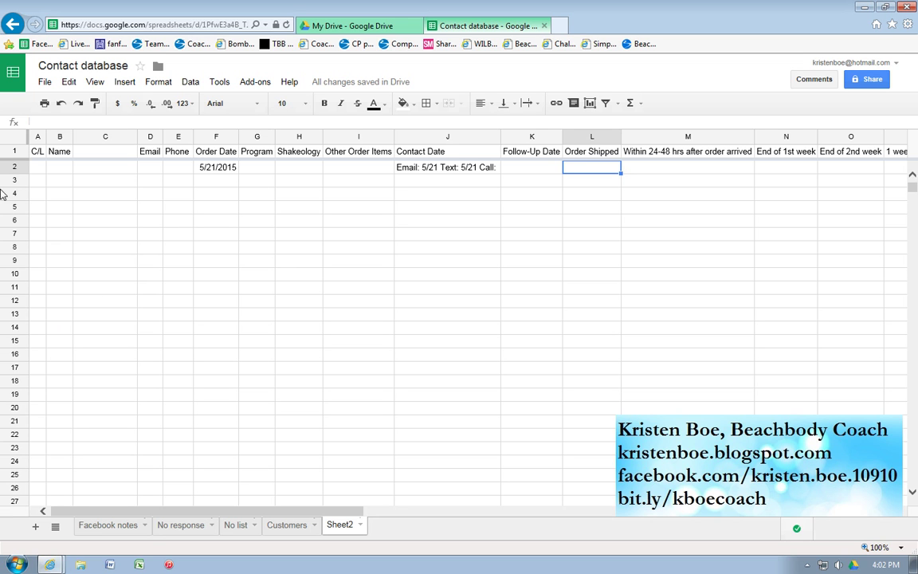
left_click(427, 172)
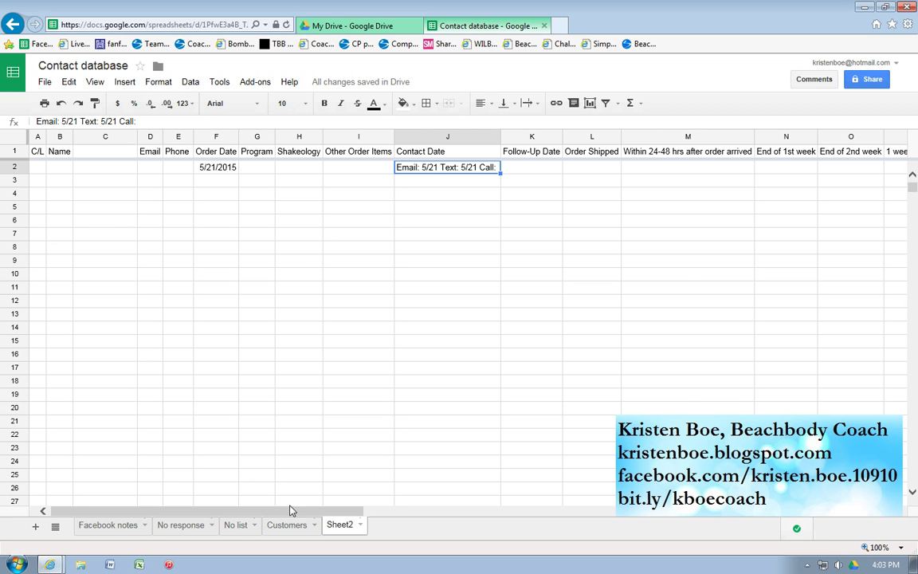
Rename the Sheet2 tab to 'Lead contact information'
left_click(291, 526)
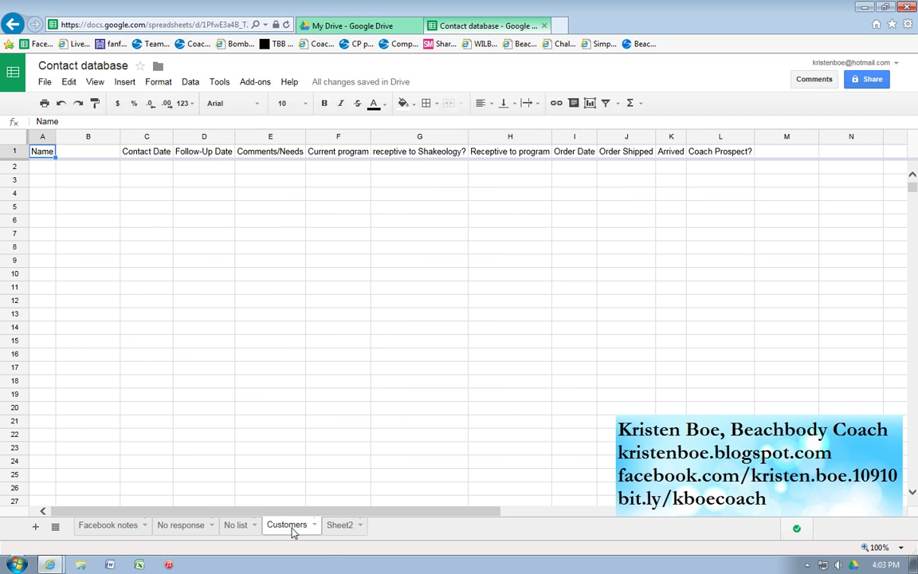
left_click(338, 527)
right_click(338, 527)
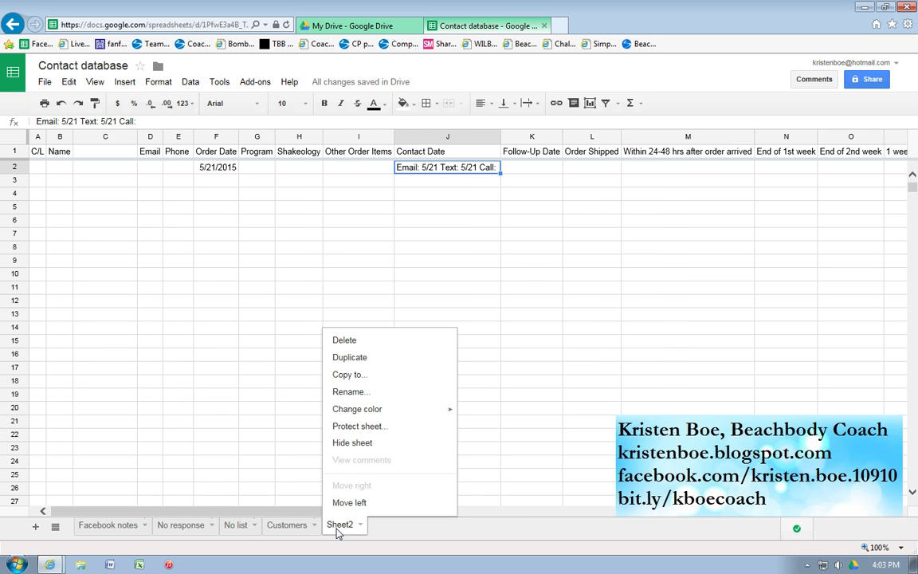
left_click(348, 391)
type("Lead")
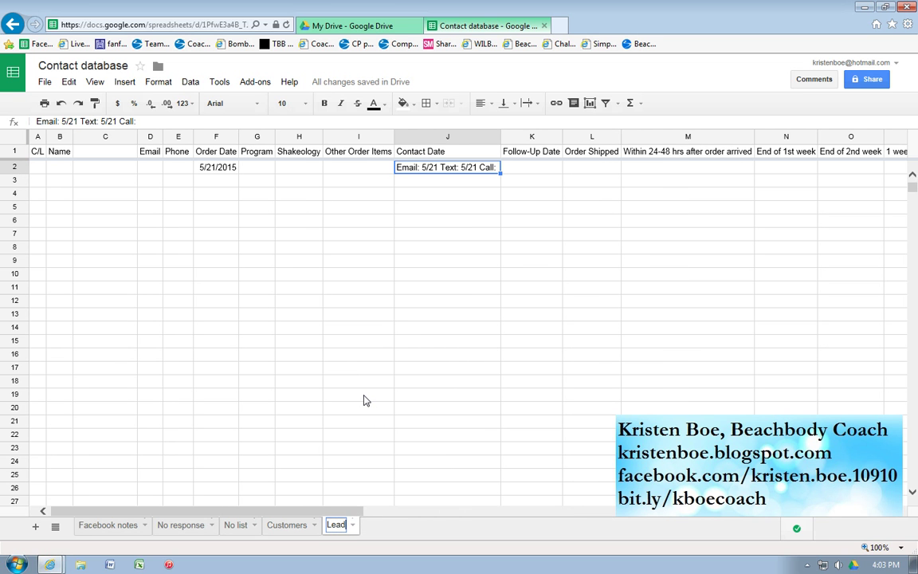
type(" contact")
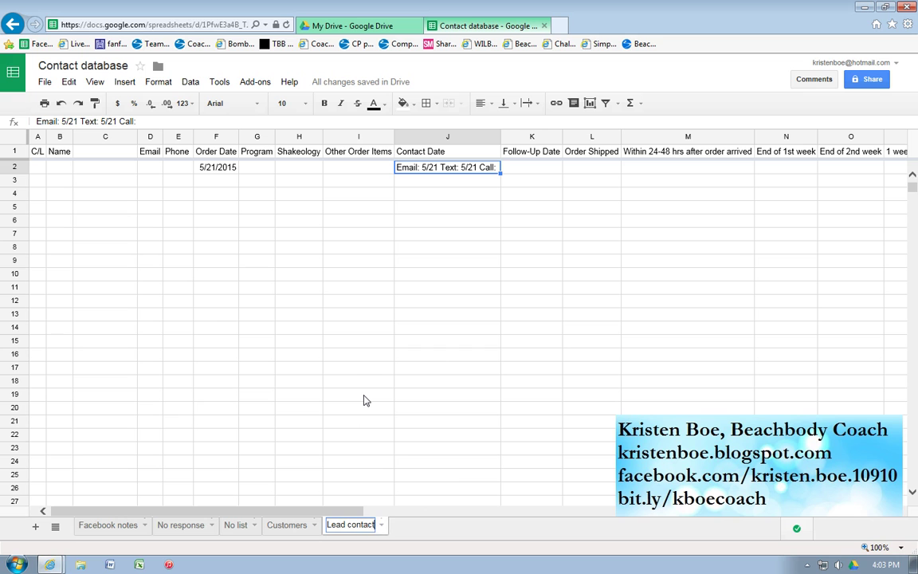
type(" information")
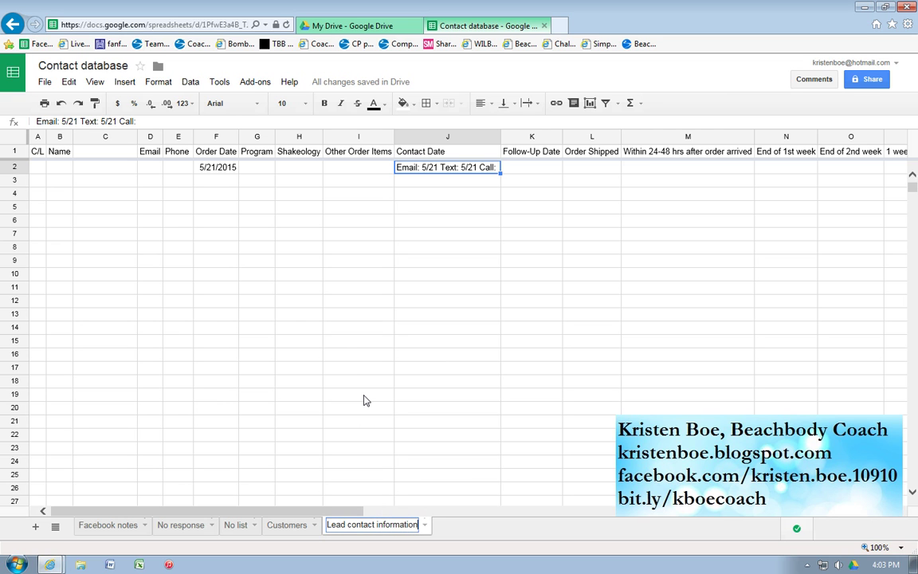
key("Return")
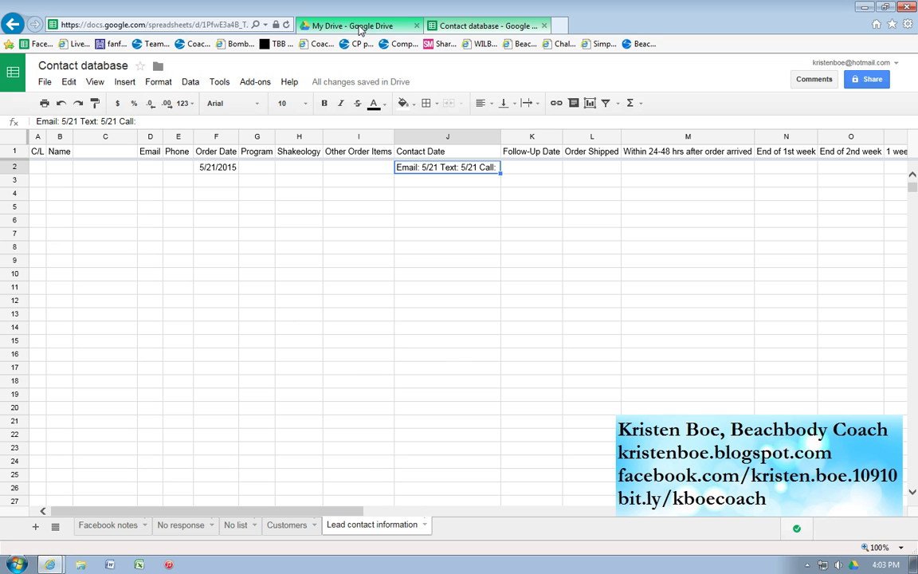
On the Facebook notes sheet, enter three sample first names in cells A2, A3 and A4
left_click(98, 527)
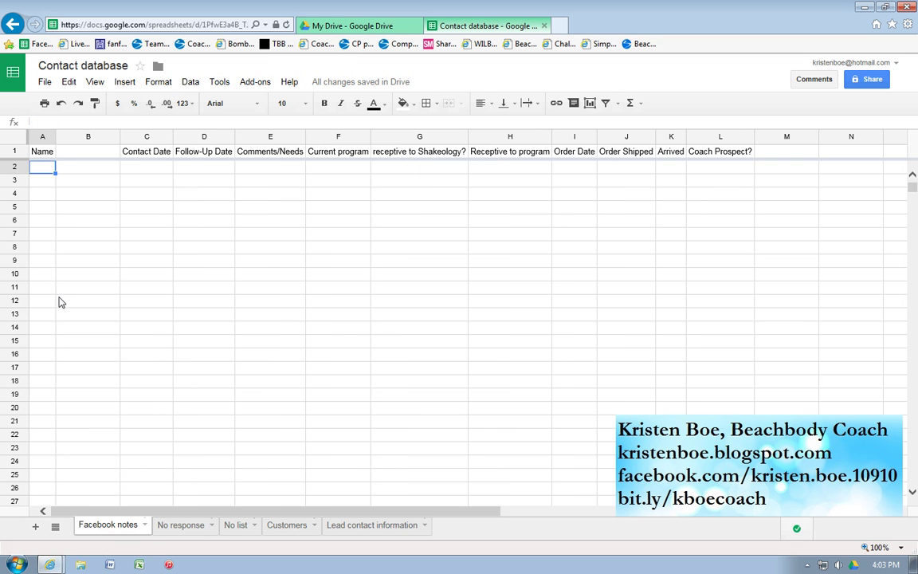
type("anna")
key("Return")
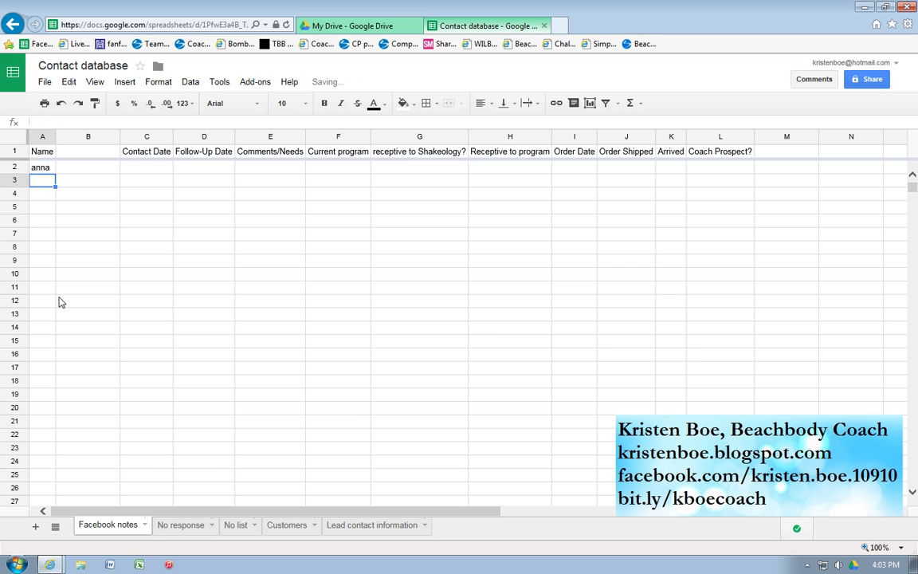
type("blake")
key("Return")
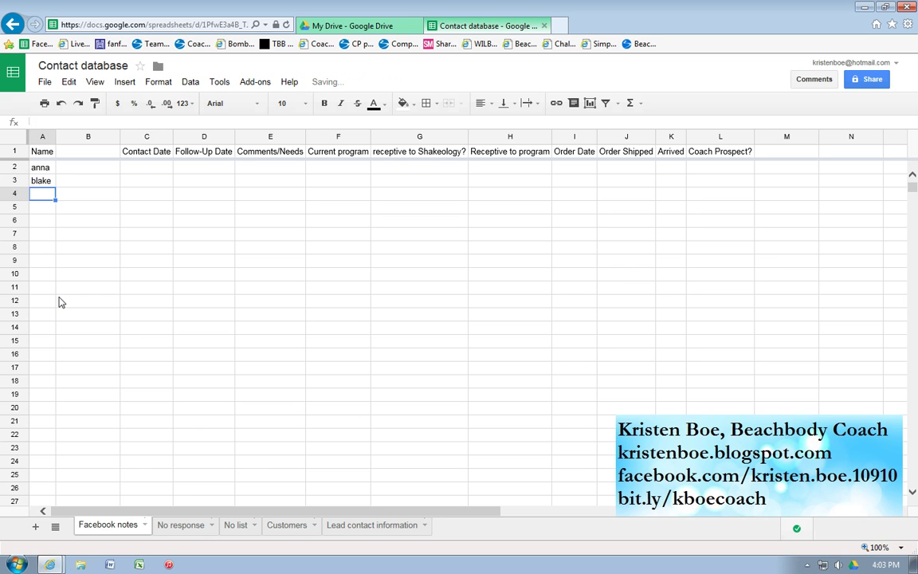
type("sarah")
key("Return")
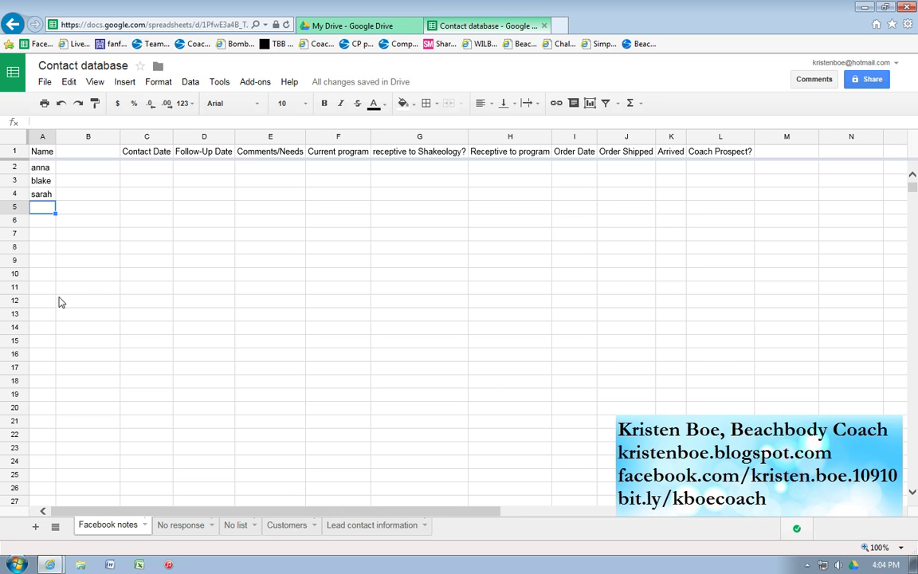
key("ctrl+f")
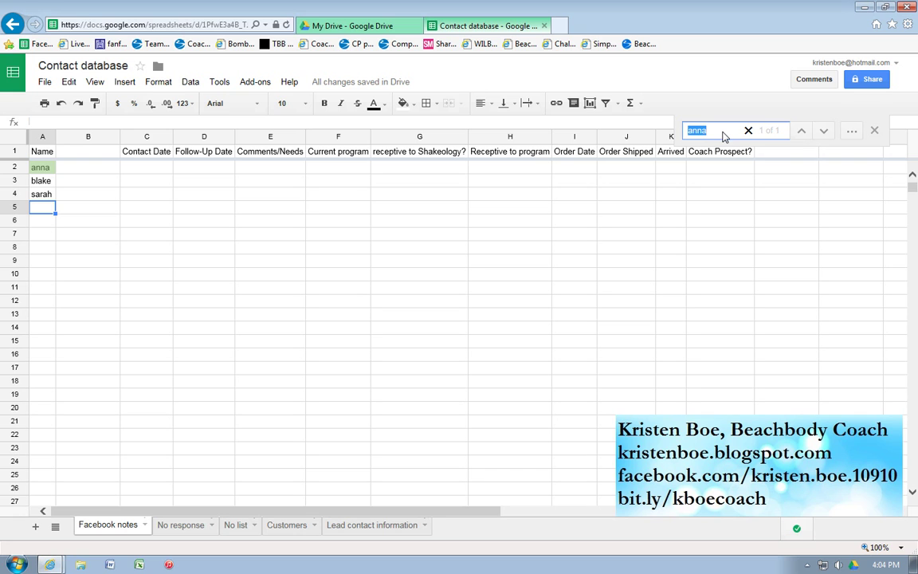
key("BackSpace")
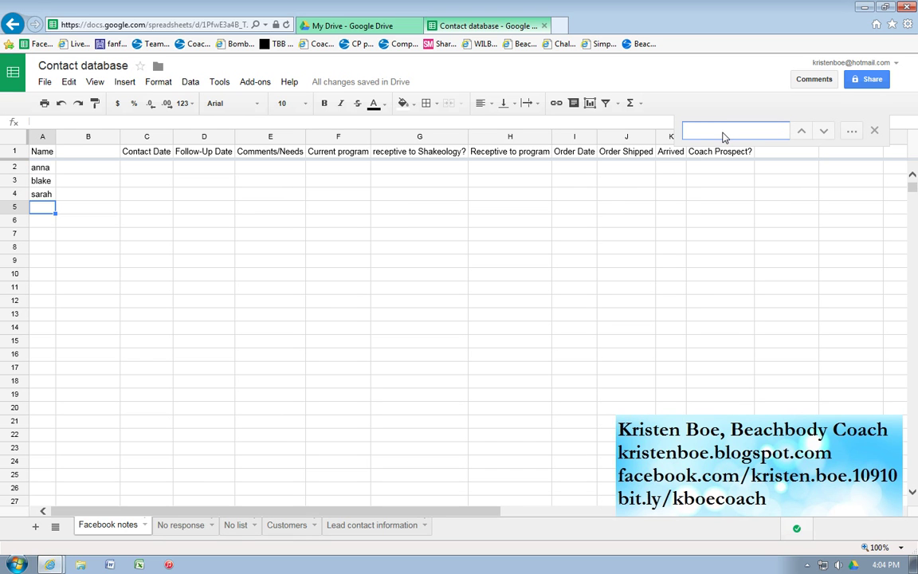
type("sarah")
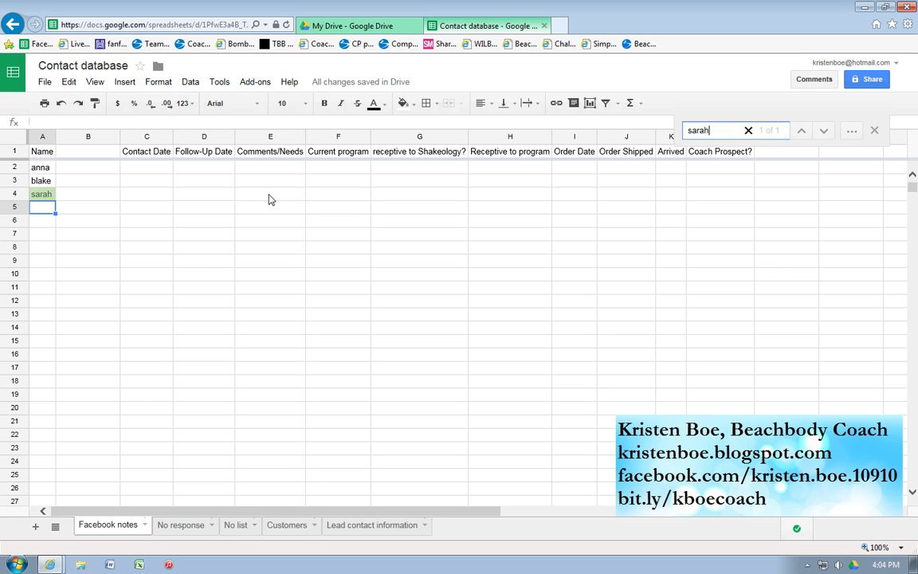
key("Escape")
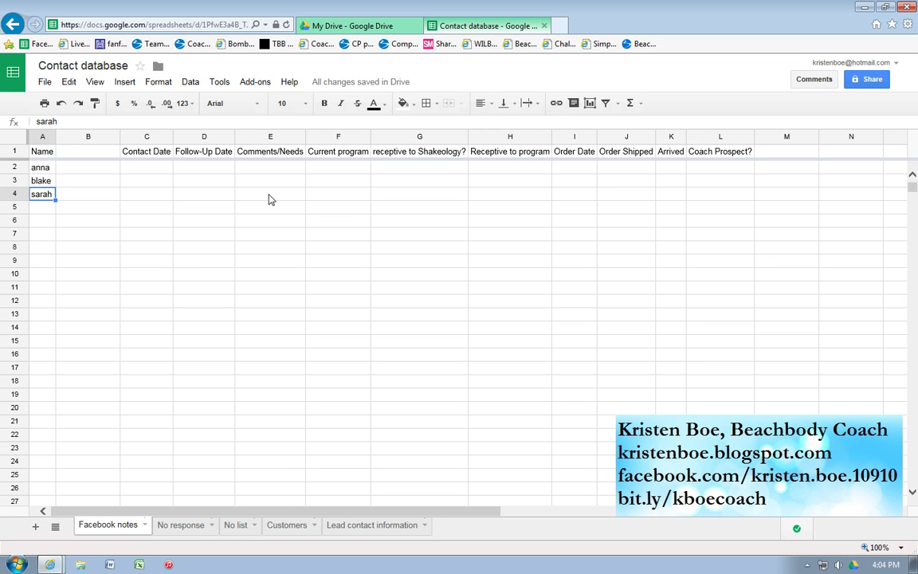
Return to the My Drive tab and bring its folders into view at the top of the file list
left_click(327, 29)
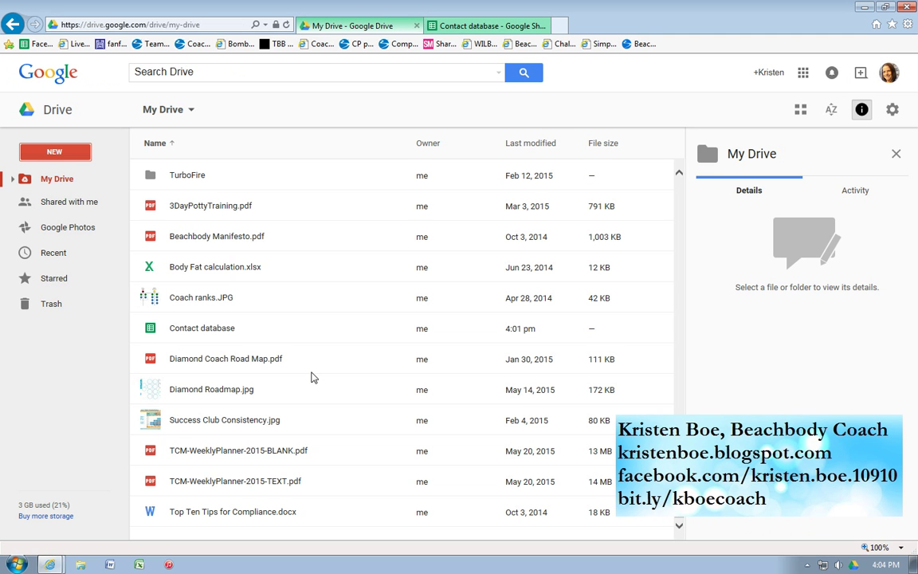
scroll(313, 377, "up", 5)
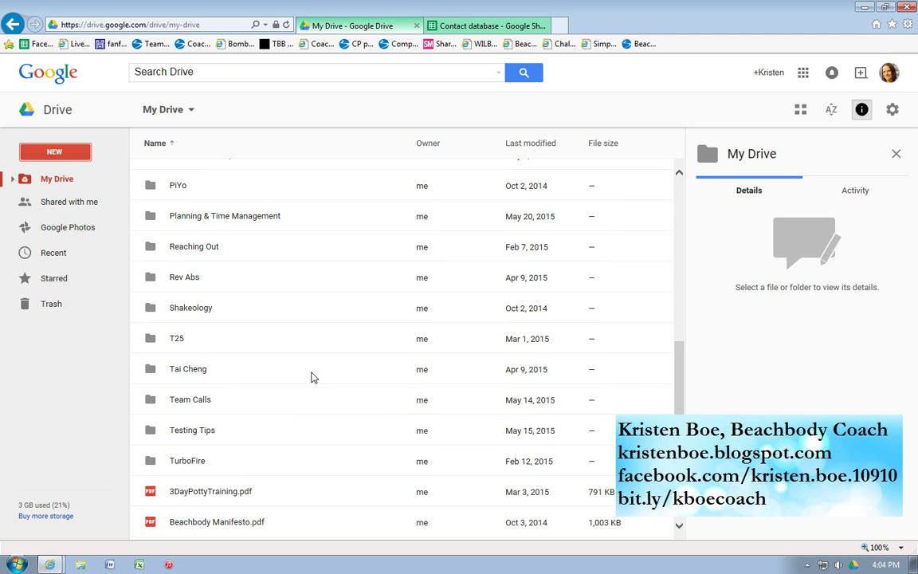